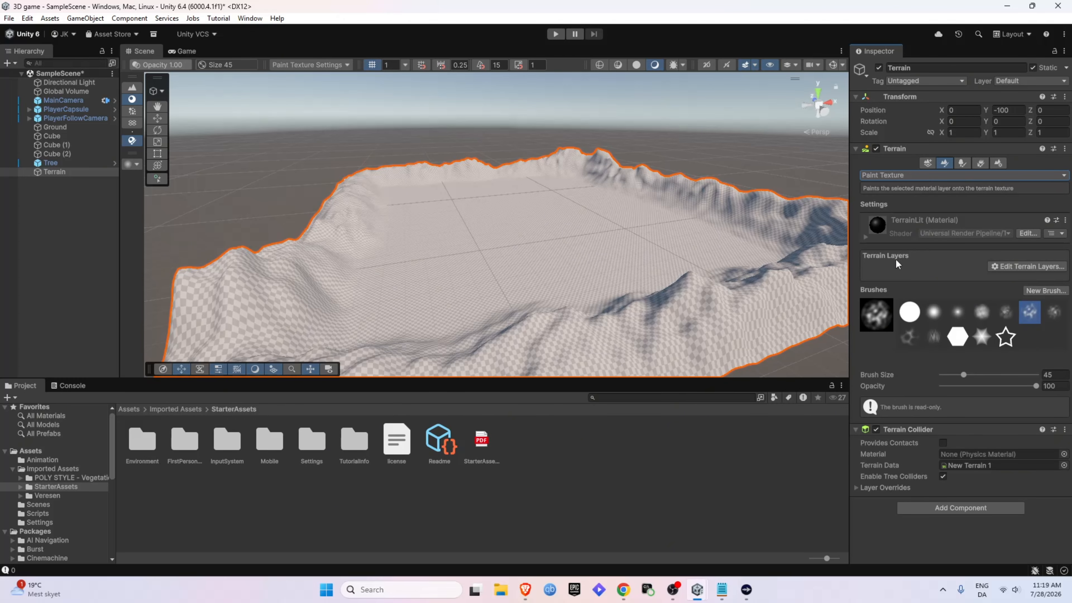
{"action": "left_click", "coordinate": [1028, 266]}
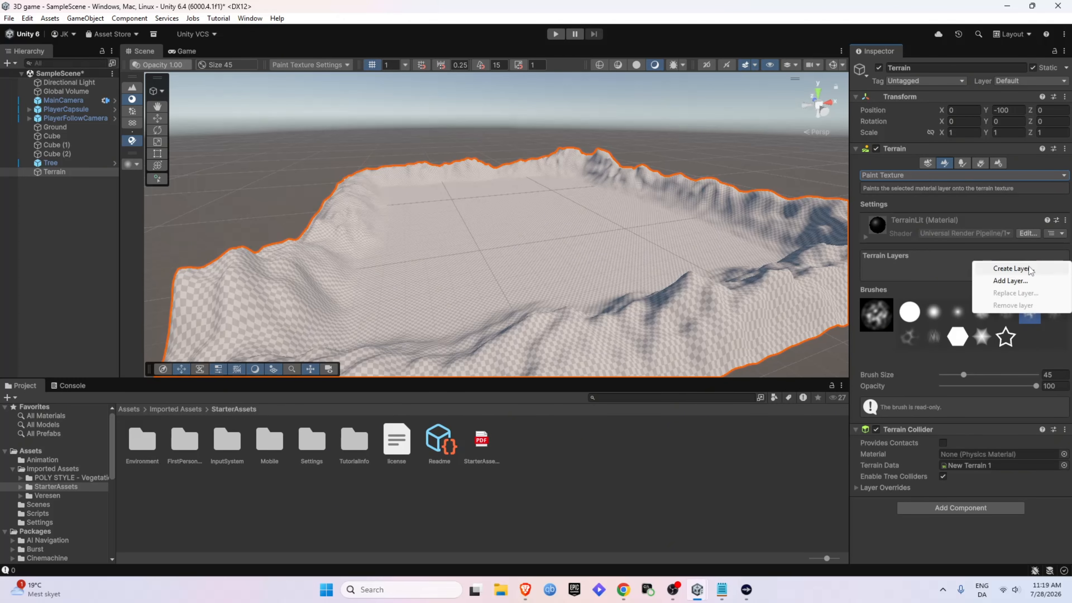
{"action": "left_click", "coordinate": [1007, 280]}
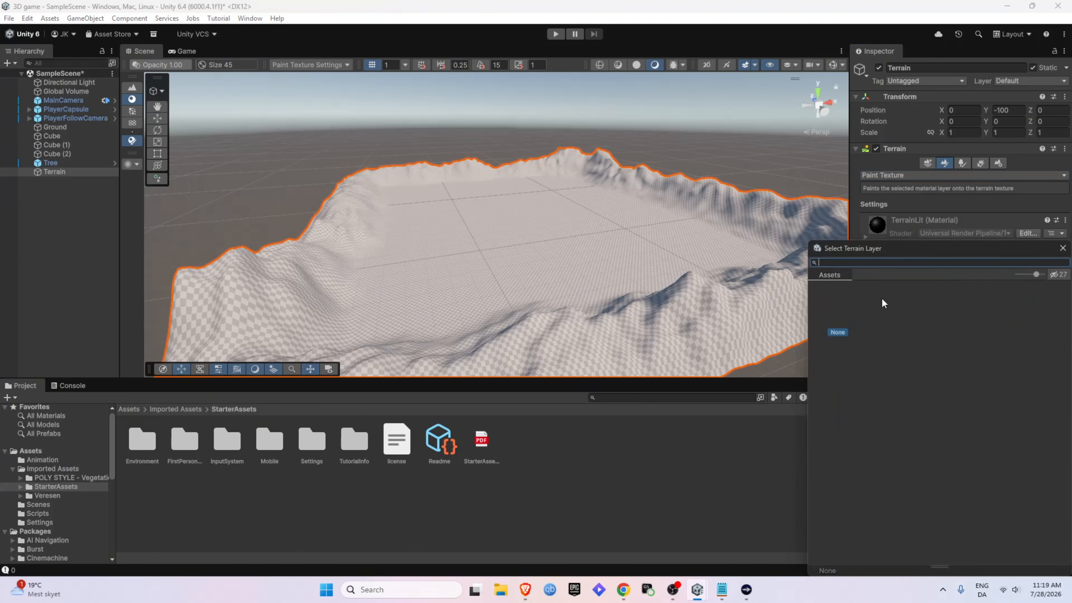
{"action": "left_click", "coordinate": [1063, 248]}
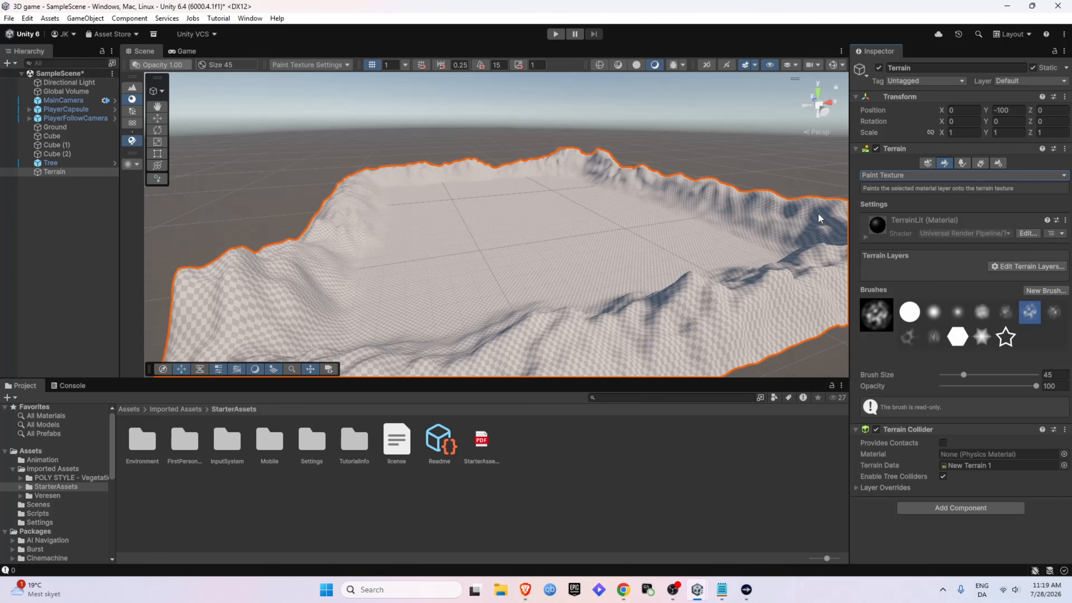
Step: Find the Terrain Tools package in the Unity Registry and install it
{"action": "left_click", "coordinate": [250, 19]}
{"action": "mouse_move", "coordinate": [337, 187]}
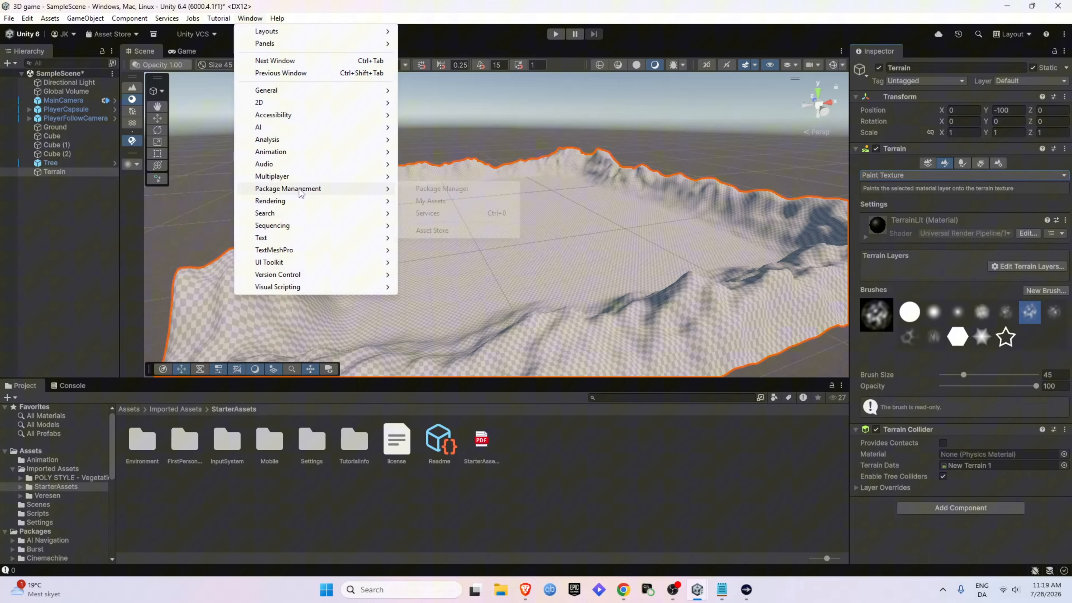
{"action": "left_click", "coordinate": [447, 187]}
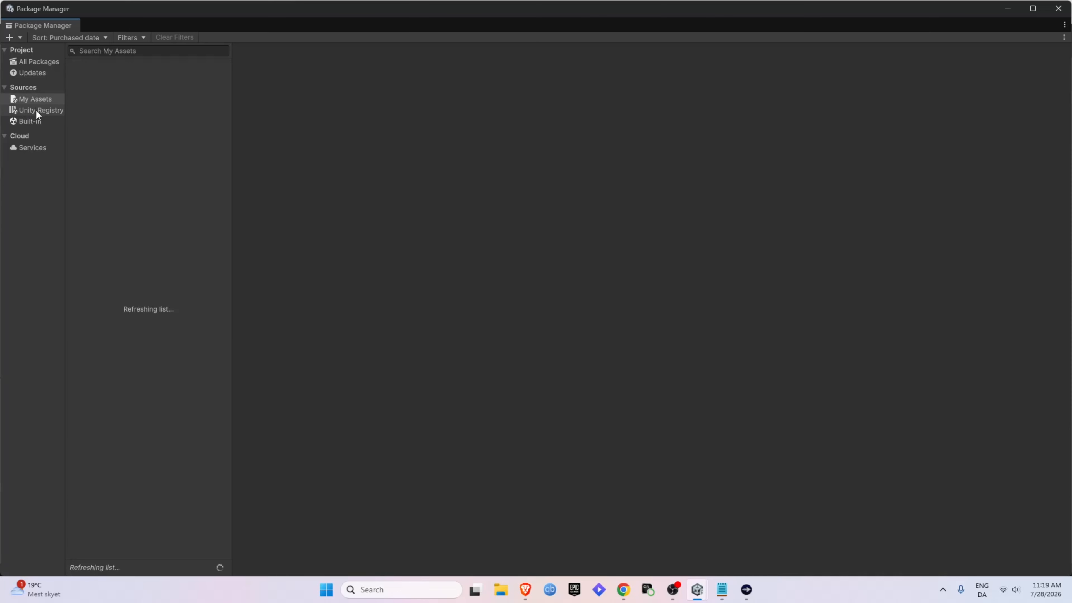
{"action": "left_click", "coordinate": [35, 109]}
{"action": "left_click", "coordinate": [131, 50]}
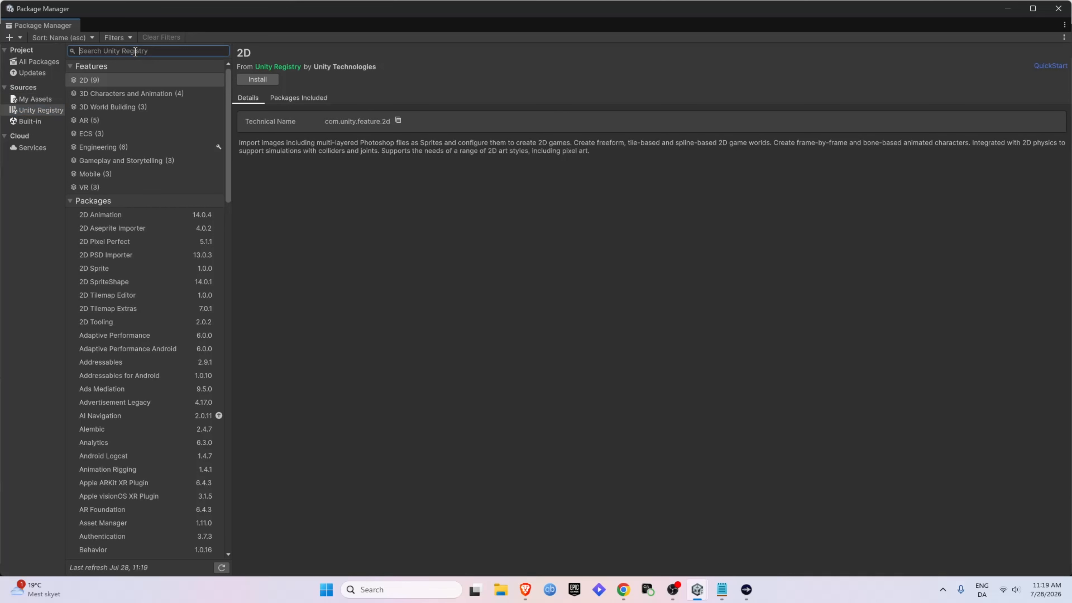
{"action": "type", "text": "terrain tools"}
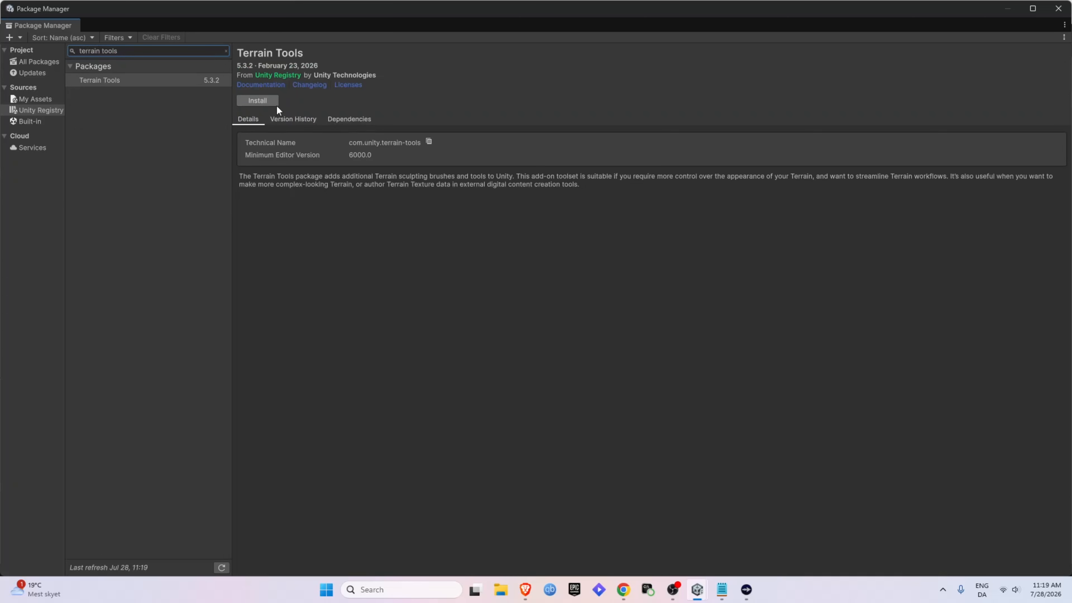
{"action": "left_click", "coordinate": [257, 101]}
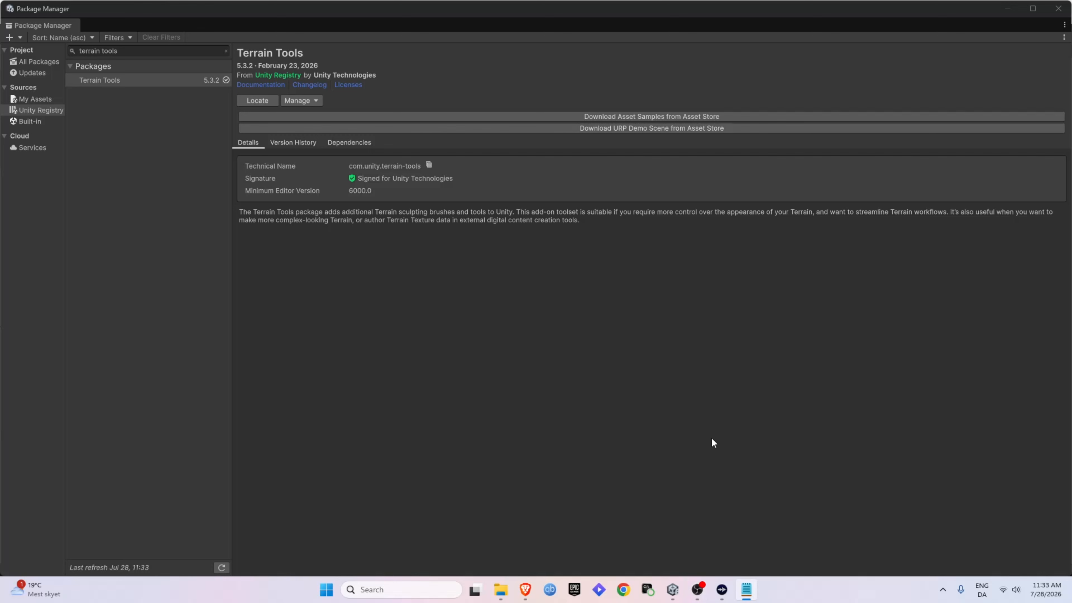
Step: Go to the Terrain Tools asset samples' store page in the browser and open the Terrain Sample Asset Pack in the Unity Editor
{"action": "left_click", "coordinate": [647, 116]}
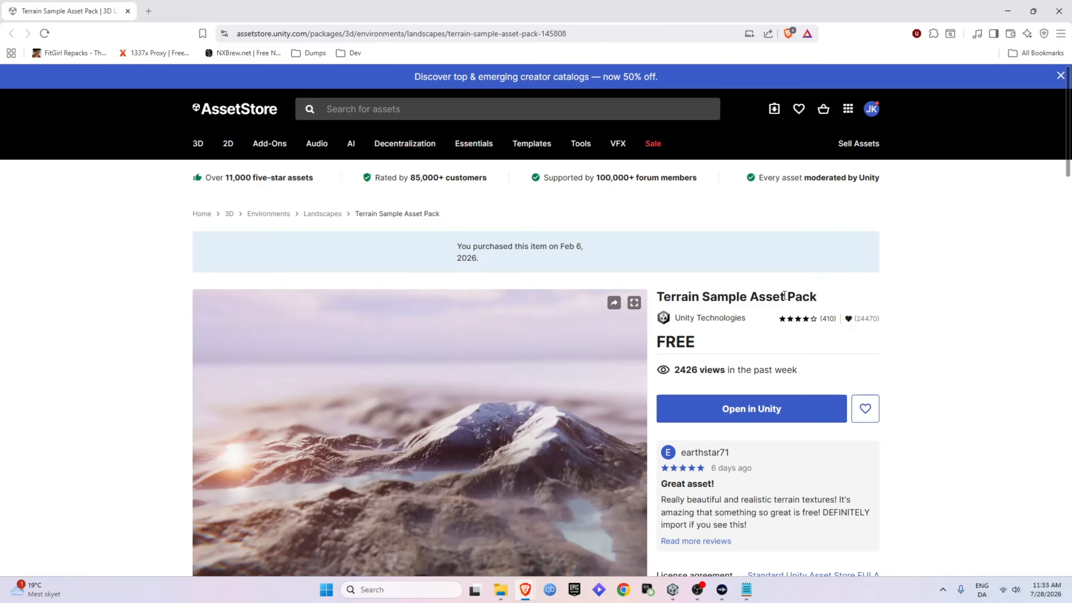
{"action": "scroll", "coordinate": [855, 260], "scroll_direction": "down", "scroll_amount": 2}
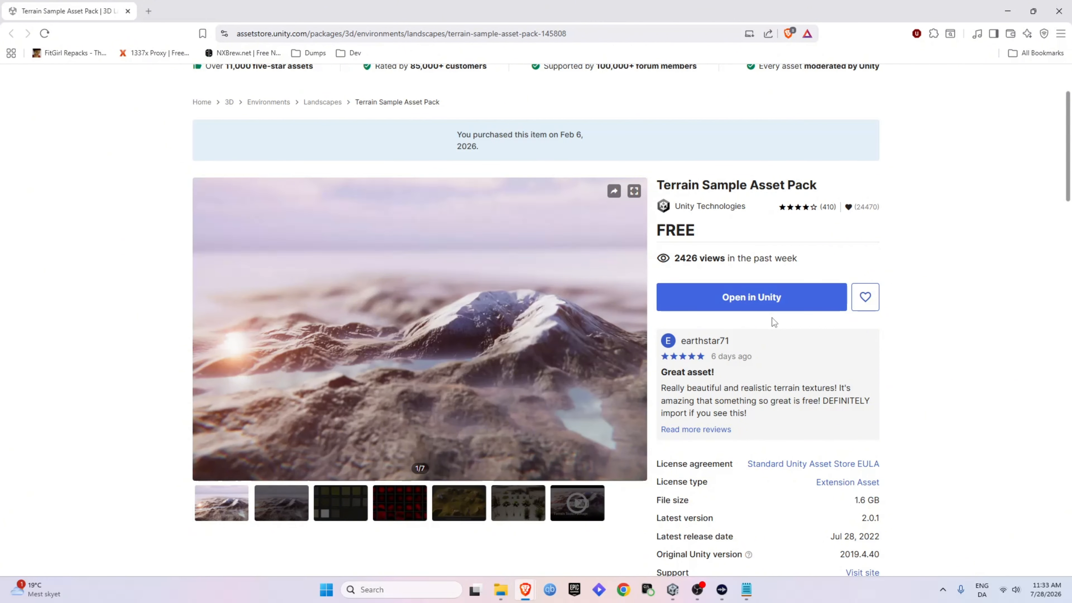
{"action": "left_click", "coordinate": [742, 305]}
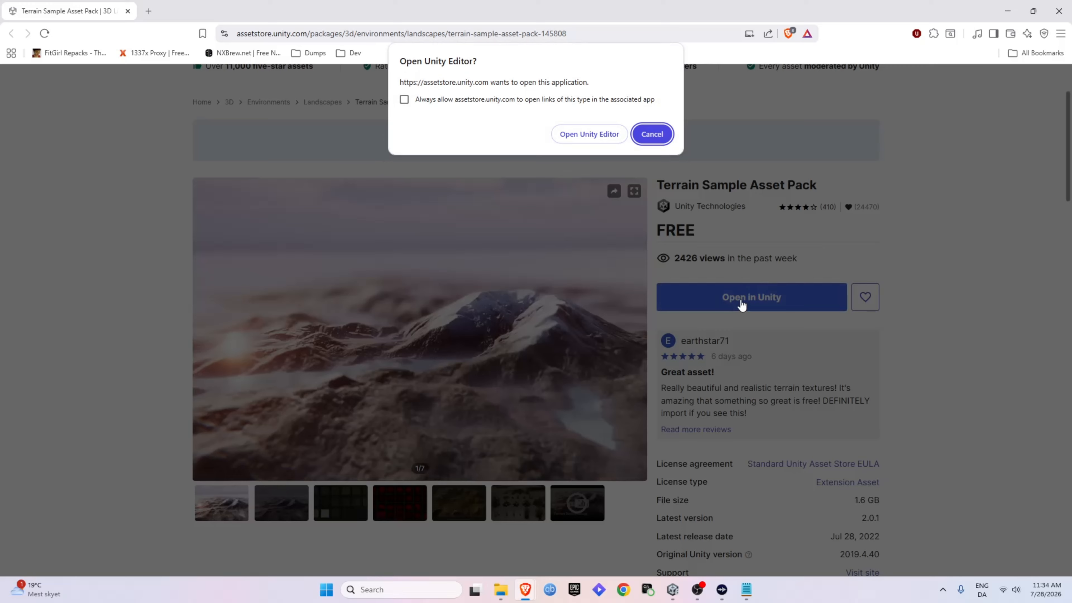
{"action": "left_click", "coordinate": [589, 134]}
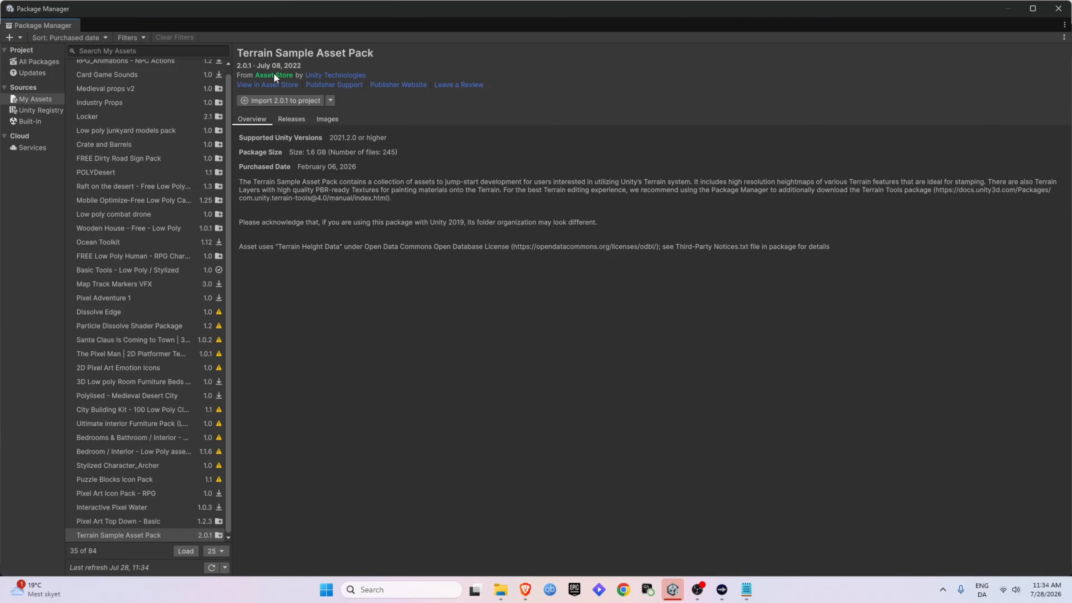
Step: Import the full Terrain Sample Asset Pack 2.0.1 with its dependencies installed or upgraded, and select the Terrain object in the scene
{"action": "left_click", "coordinate": [283, 100]}
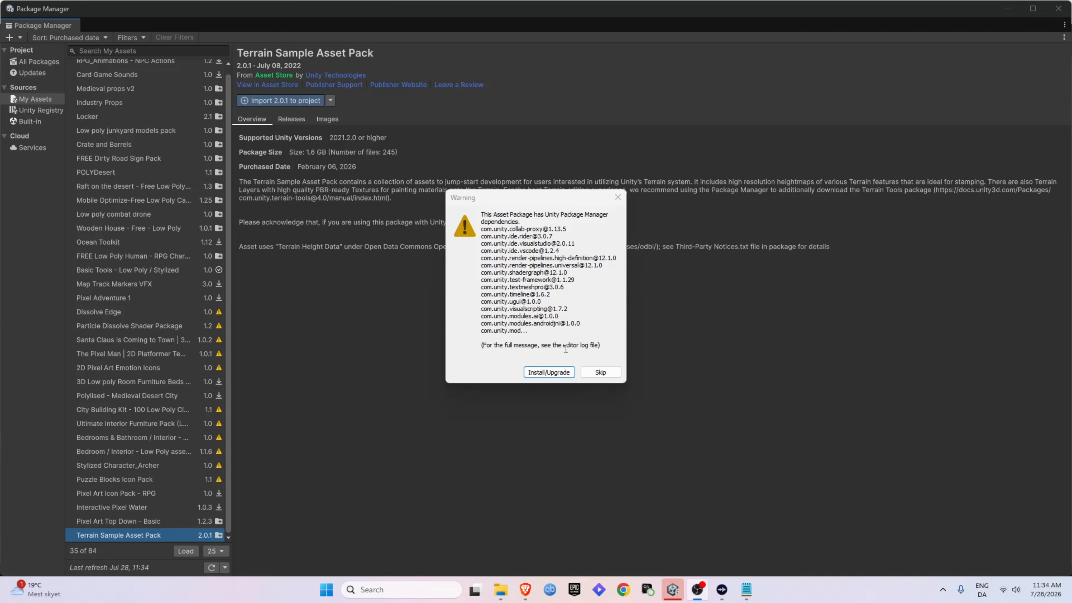
{"action": "left_click", "coordinate": [540, 373]}
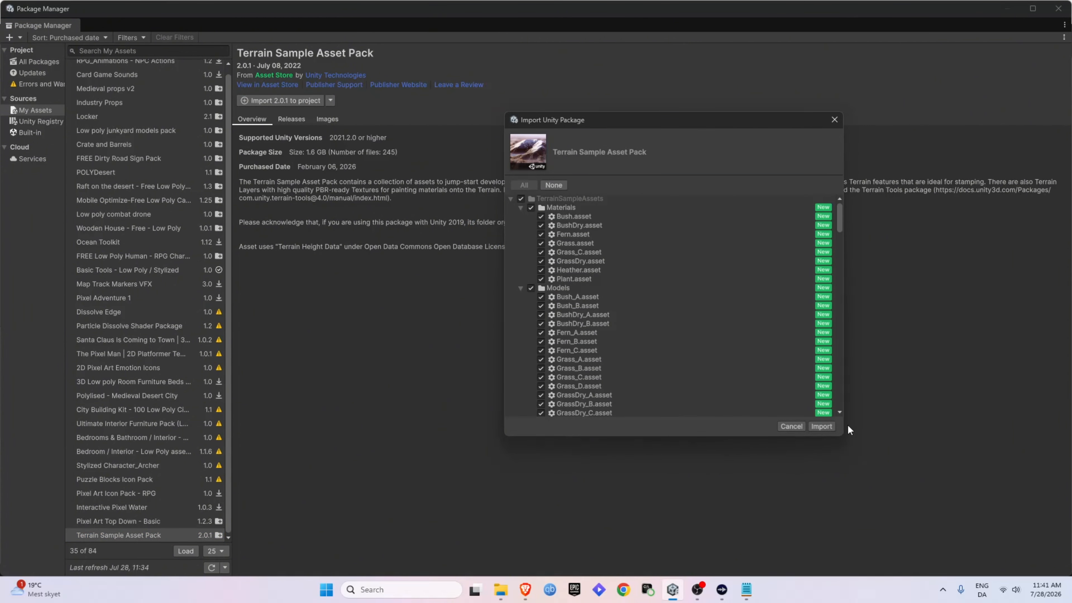
{"action": "left_click", "coordinate": [821, 426]}
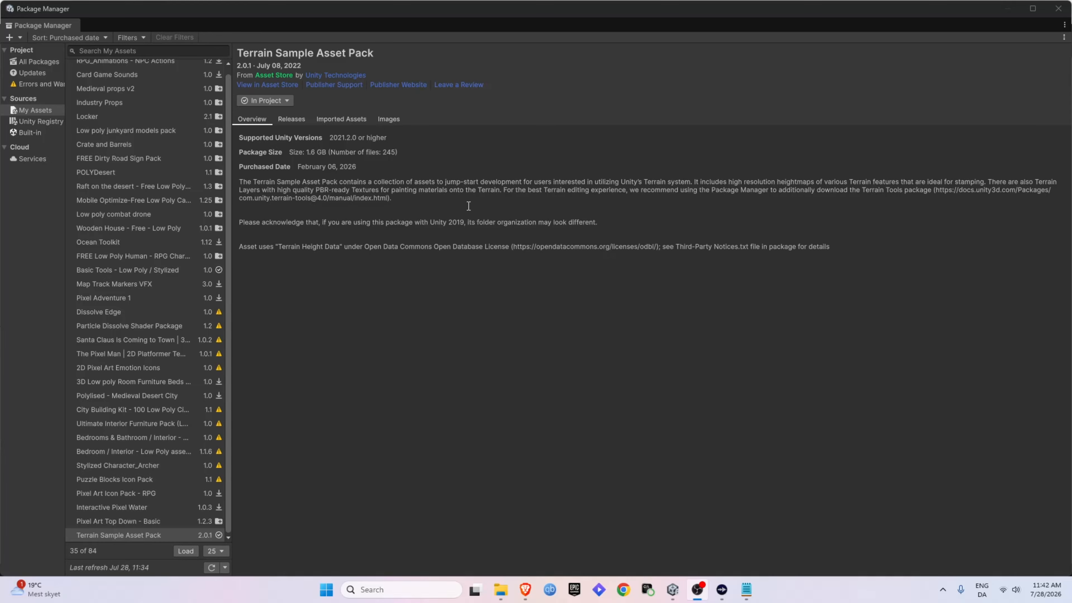
{"action": "left_click", "coordinate": [1059, 8]}
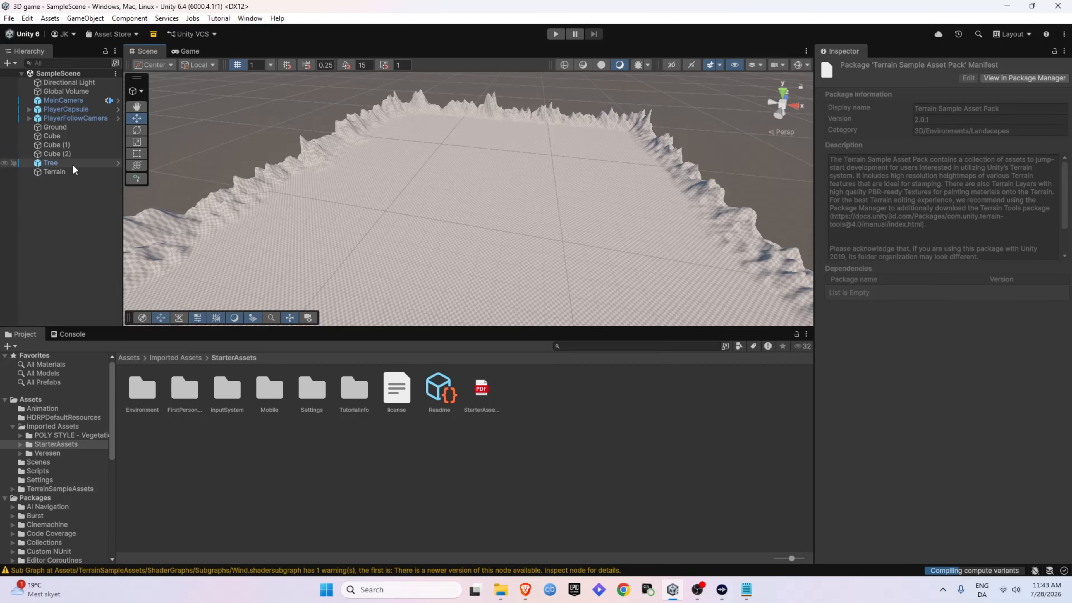
{"action": "left_click", "coordinate": [62, 174]}
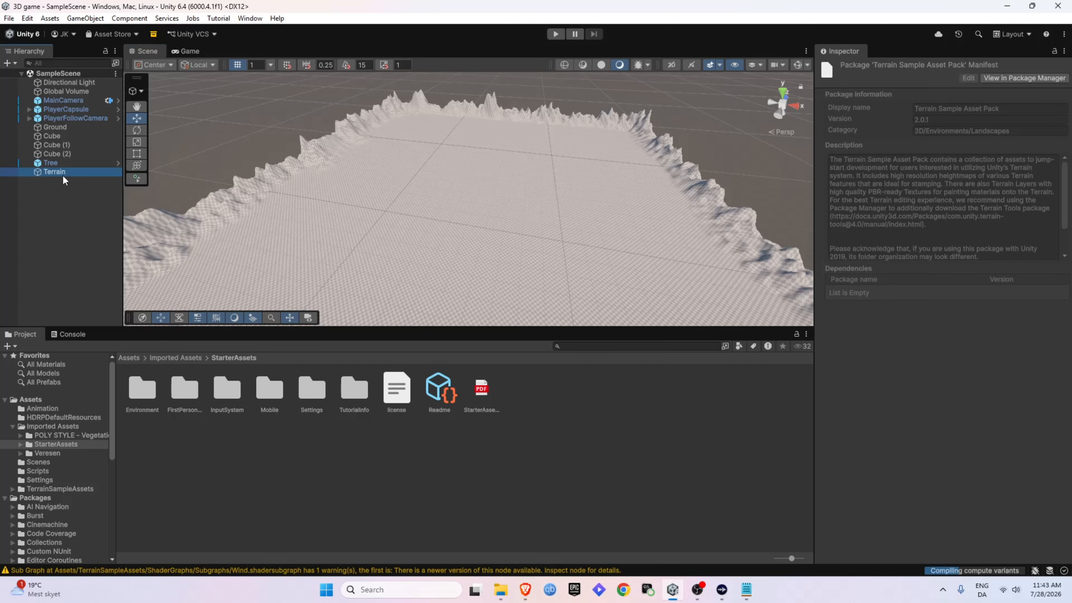
Step: Try raising a peak on the flat part of the terrain with the Raise or Lower Terrain brush
{"action": "left_click", "coordinate": [907, 175]}
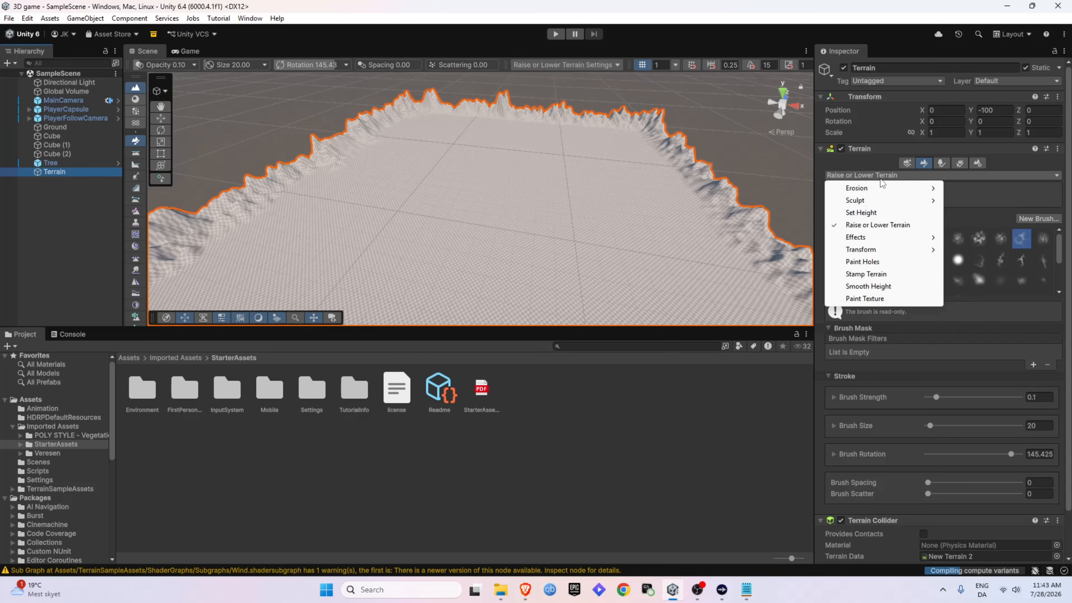
{"action": "mouse_move", "coordinate": [866, 200]}
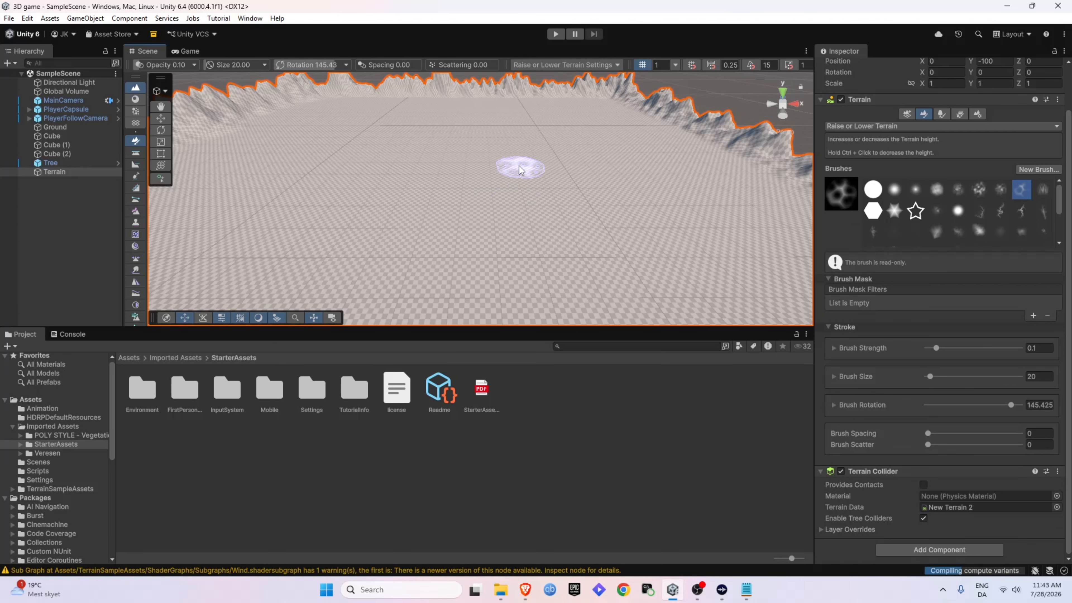
{"action": "mouse_move", "coordinate": [520, 172]}
{"action": "left_mouse_down"}
{"action": "mouse_move", "coordinate": [502, 194]}
{"action": "mouse_move", "coordinate": [535, 183]}
{"action": "mouse_move", "coordinate": [496, 188]}
{"action": "mouse_move", "coordinate": [535, 174]}
{"action": "left_mouse_up"}
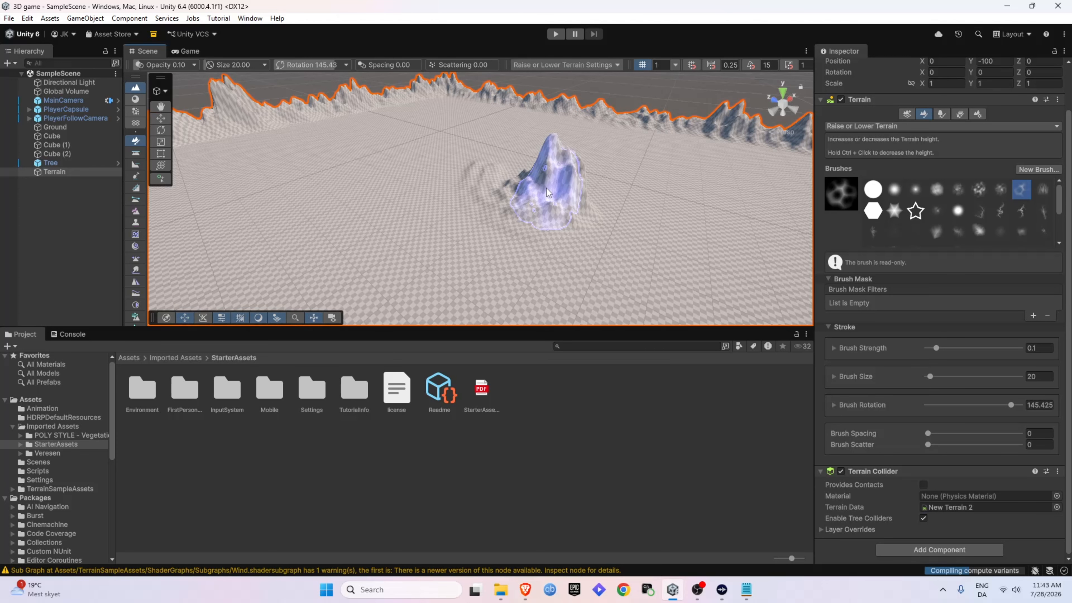
{"action": "left_click_drag", "start_coordinate": [546, 187], "coordinate": [558, 185]}
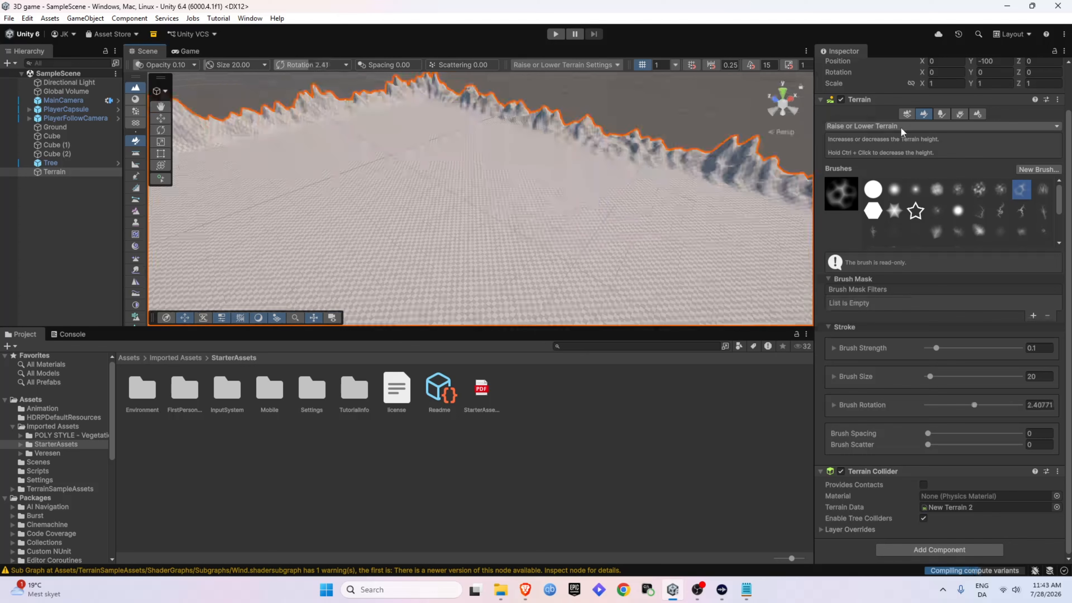
Step: Switch the terrain tool to Paint Texture and add Grass_A_TerrainLayer as the base layer
{"action": "left_click", "coordinate": [901, 127]}
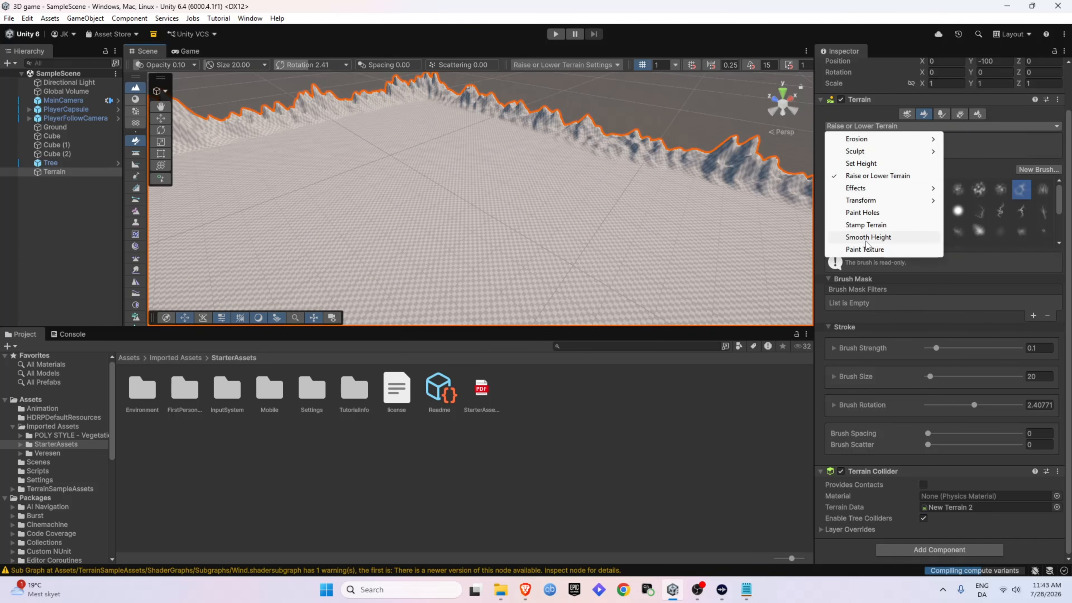
{"action": "left_click", "coordinate": [863, 249]}
{"action": "scroll", "coordinate": [886, 236], "scroll_direction": "down", "scroll_amount": 5}
{"action": "left_click", "coordinate": [854, 422]}
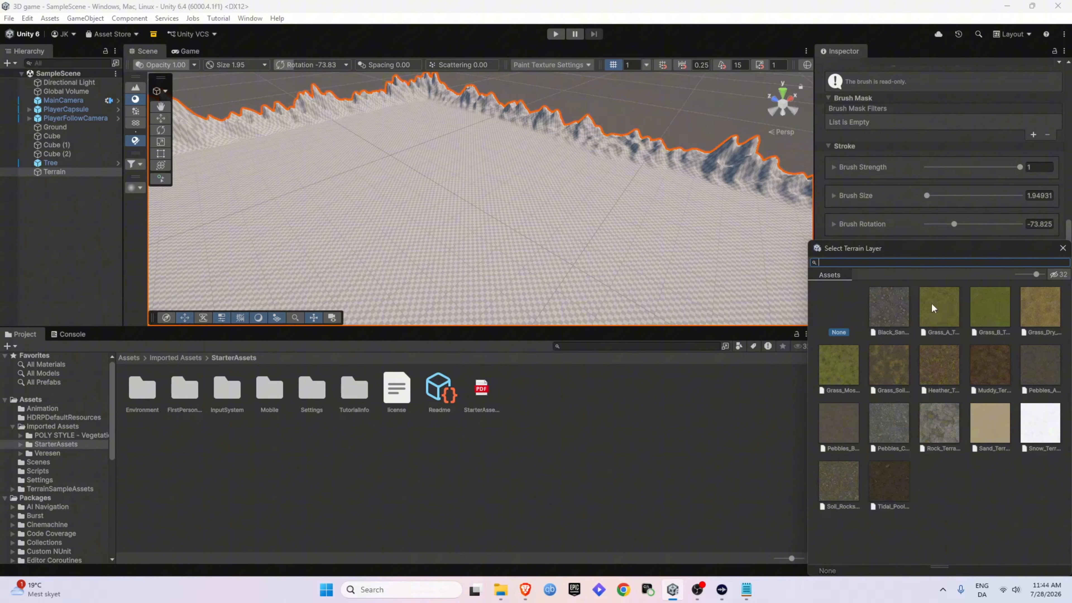
{"action": "double_click", "coordinate": [944, 312]}
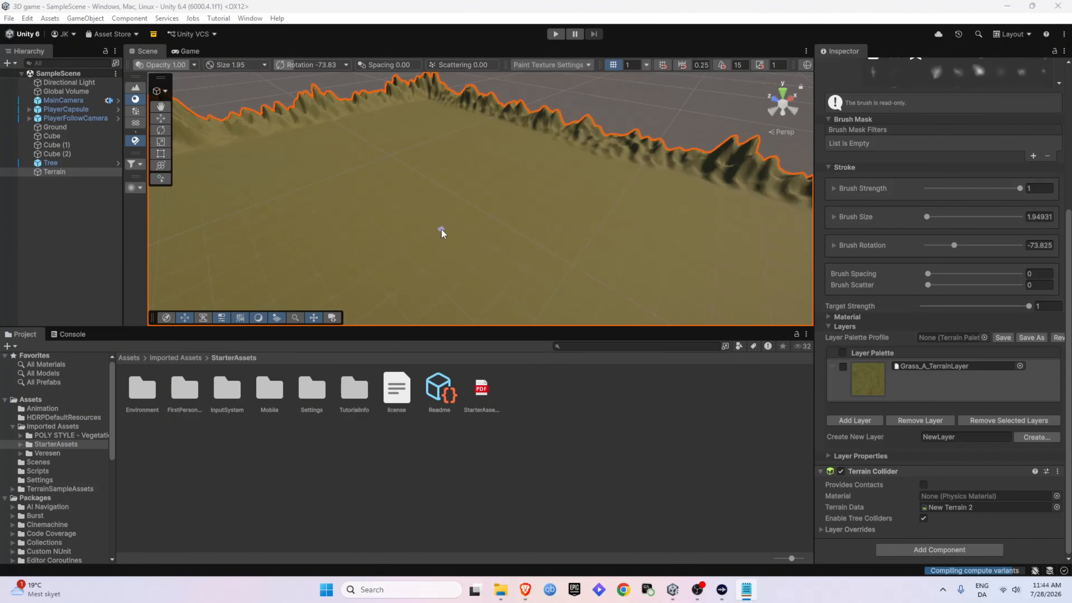
Step: Set the grass layer's tiling size to 30 in both X and Y
{"action": "mouse_move", "coordinate": [438, 225]}
{"action": "right_mouse_down"}
{"action": "mouse_move", "coordinate": [522, 282]}
{"action": "mouse_move", "coordinate": [539, 261]}
{"action": "mouse_move", "coordinate": [737, 266]}
{"action": "mouse_move", "coordinate": [737, 252]}
{"action": "mouse_move", "coordinate": [705, 253]}
{"action": "mouse_move", "coordinate": [617, 196]}
{"action": "mouse_move", "coordinate": [257, 182]}
{"action": "mouse_move", "coordinate": [400, 172]}
{"action": "mouse_move", "coordinate": [318, 168]}
{"action": "mouse_move", "coordinate": [490, 168]}
{"action": "right_mouse_up"}
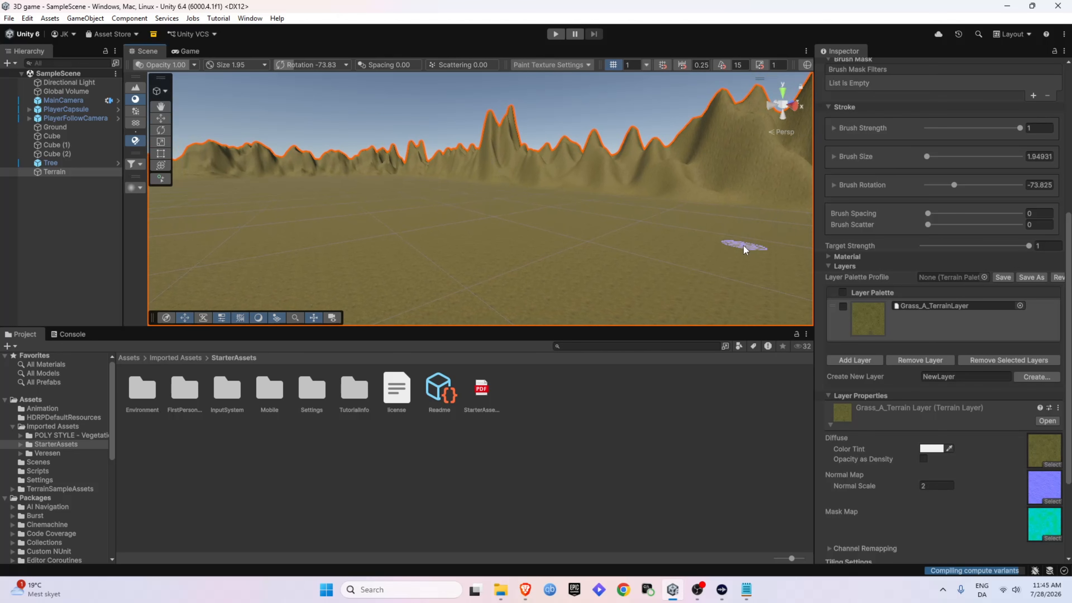
{"action": "scroll", "coordinate": [881, 332], "scroll_direction": "up", "scroll_amount": 3}
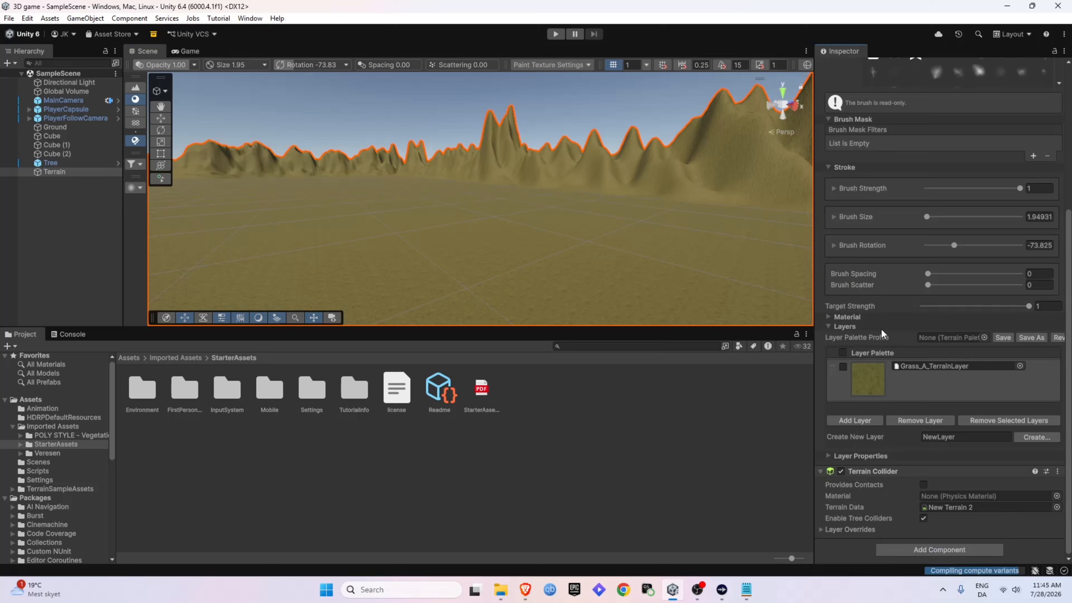
{"action": "left_click", "coordinate": [841, 458]}
{"action": "scroll", "coordinate": [881, 453], "scroll_direction": "down", "scroll_amount": 2}
{"action": "scroll", "coordinate": [924, 439], "scroll_direction": "down", "scroll_amount": 3}
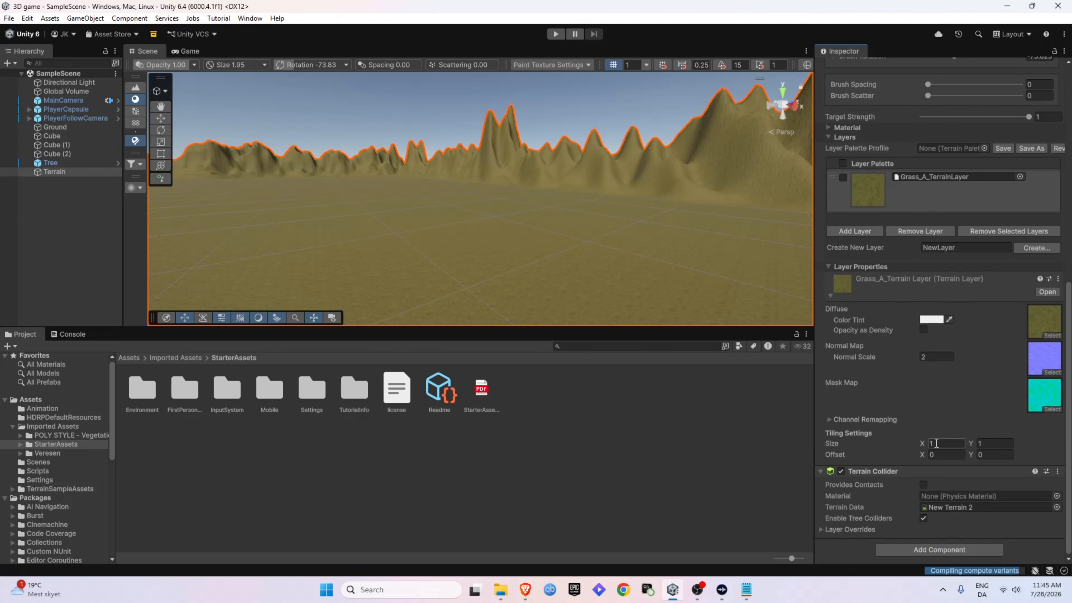
{"action": "left_click", "coordinate": [938, 444]}
{"action": "type", "text": "30"}
{"action": "key", "text": "Tab"}
{"action": "type", "text": "30"}
{"action": "mouse_move", "coordinate": [565, 235]}
{"action": "right_mouse_down"}
{"action": "mouse_move", "coordinate": [472, 230]}
{"action": "mouse_move", "coordinate": [426, 287]}
{"action": "mouse_move", "coordinate": [394, 228]}
{"action": "mouse_move", "coordinate": [360, 319]}
{"action": "right_mouse_up"}
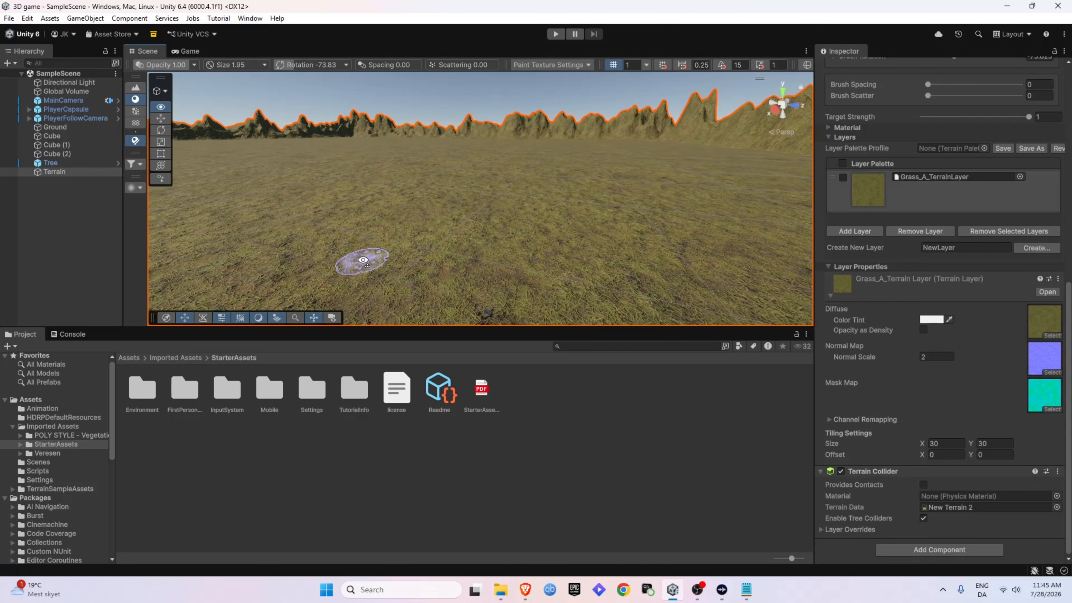
Step: Add Muddy_TerrainLayer as the second layer in the terrain's layer palette
{"action": "scroll", "coordinate": [907, 282], "scroll_direction": "up", "scroll_amount": 2}
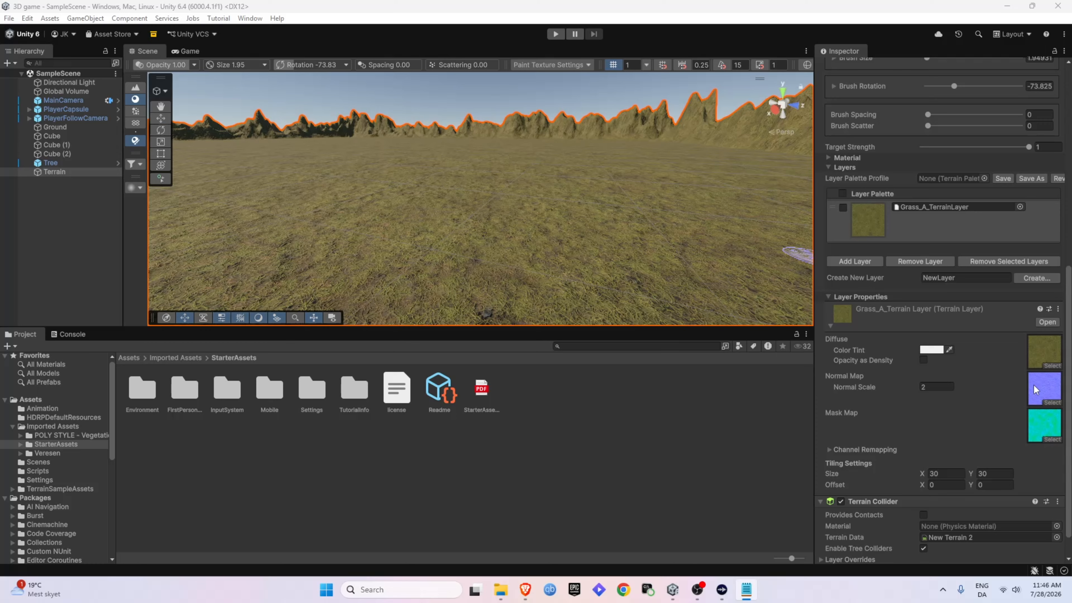
{"action": "right_click_drag", "start_coordinate": [498, 249], "coordinate": [392, 249]}
{"action": "key", "text": "w"}
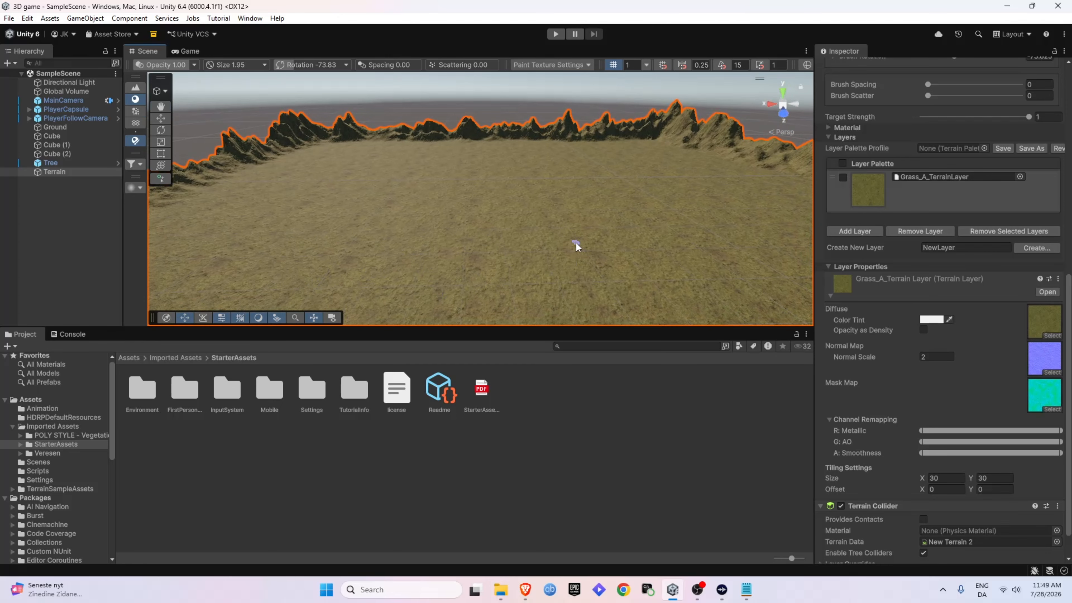
{"action": "left_click", "coordinate": [853, 233]}
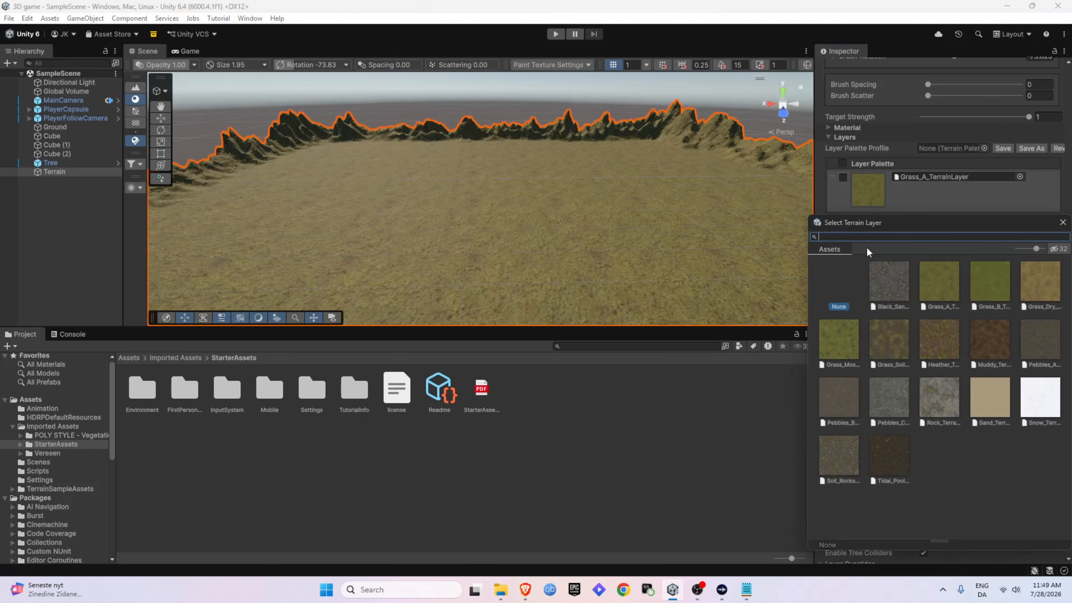
{"action": "left_click", "coordinate": [983, 345]}
{"action": "double_click", "coordinate": [983, 340]}
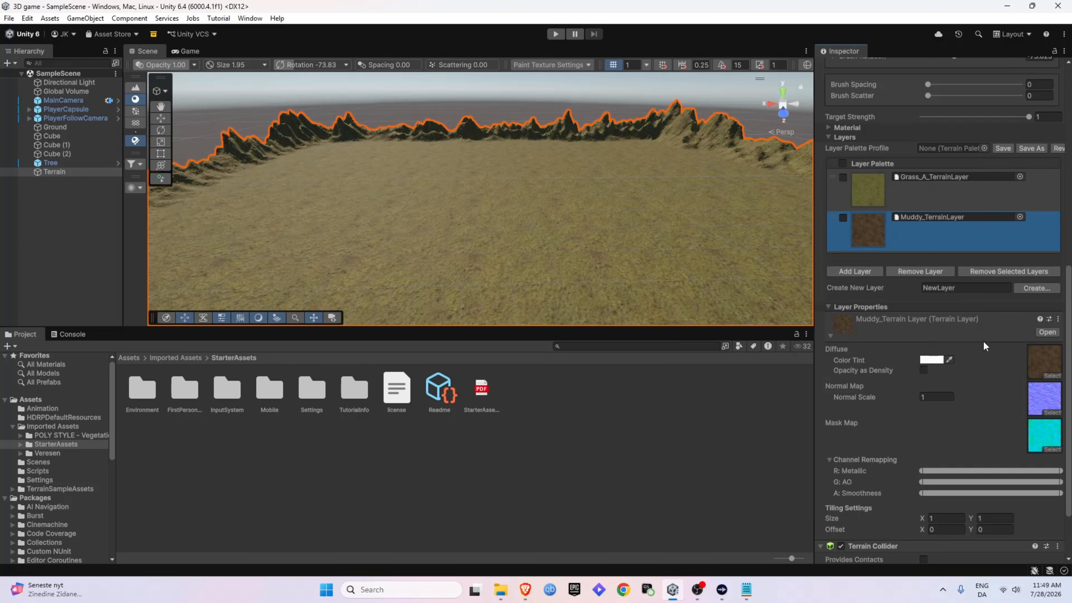
Step: Paint mud strokes on the grass with the current brush, and add crossing strokes with the solid round brush
{"action": "left_click_drag", "start_coordinate": [526, 274], "coordinate": [624, 258]}
{"action": "mouse_move", "coordinate": [556, 267]}
{"action": "left_mouse_down"}
{"action": "mouse_move", "coordinate": [527, 266]}
{"action": "mouse_move", "coordinate": [619, 256]}
{"action": "mouse_move", "coordinate": [548, 264]}
{"action": "left_mouse_up"}
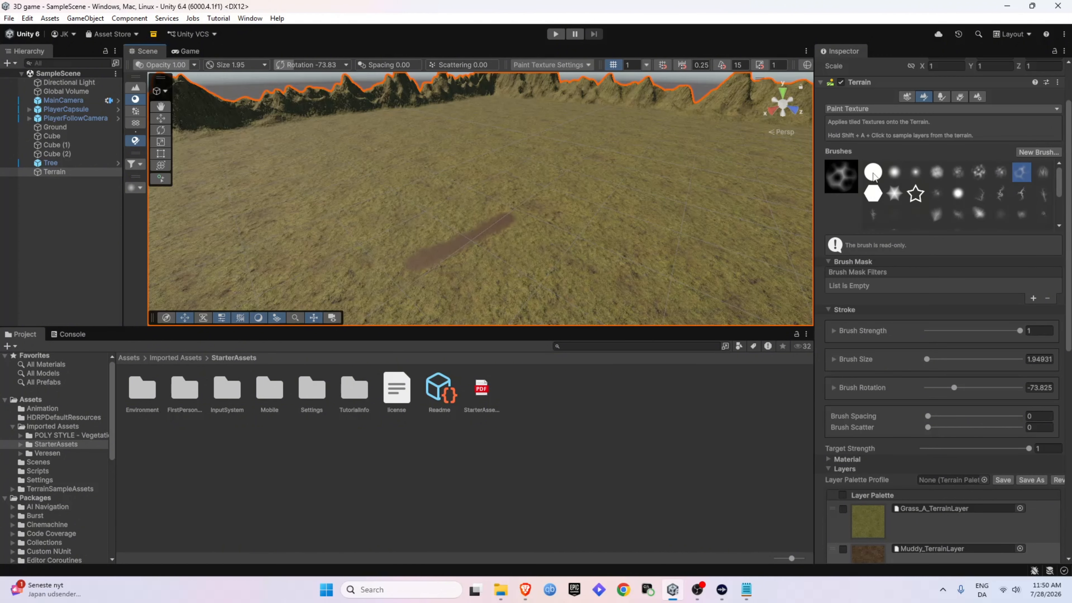
{"action": "left_click", "coordinate": [873, 174]}
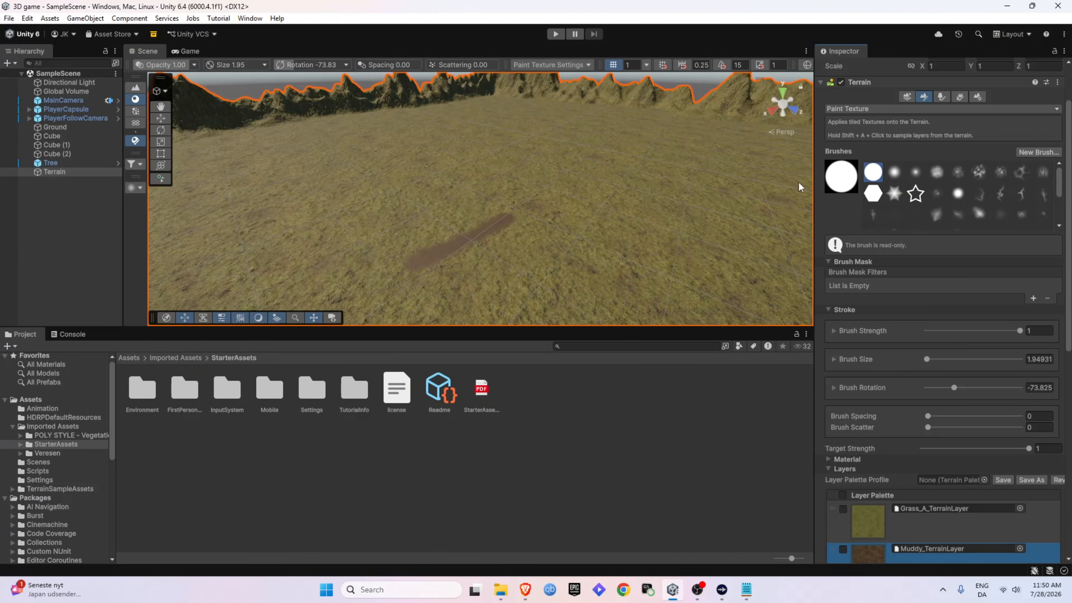
{"action": "mouse_move", "coordinate": [469, 216]}
{"action": "left_mouse_down"}
{"action": "mouse_move", "coordinate": [426, 203]}
{"action": "mouse_move", "coordinate": [484, 222]}
{"action": "mouse_move", "coordinate": [531, 201]}
{"action": "left_mouse_up"}
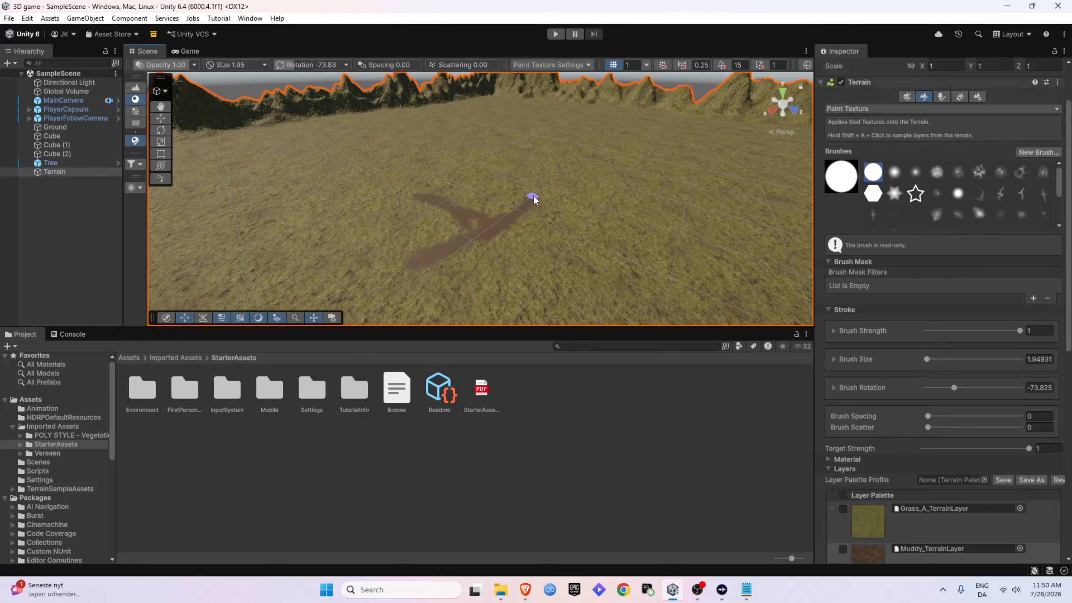
Step: Paint a broken mud stroke across the grass beside the solid mud marks with the Terrainstamp_Canyon01_Brush
{"action": "left_click", "coordinate": [979, 194]}
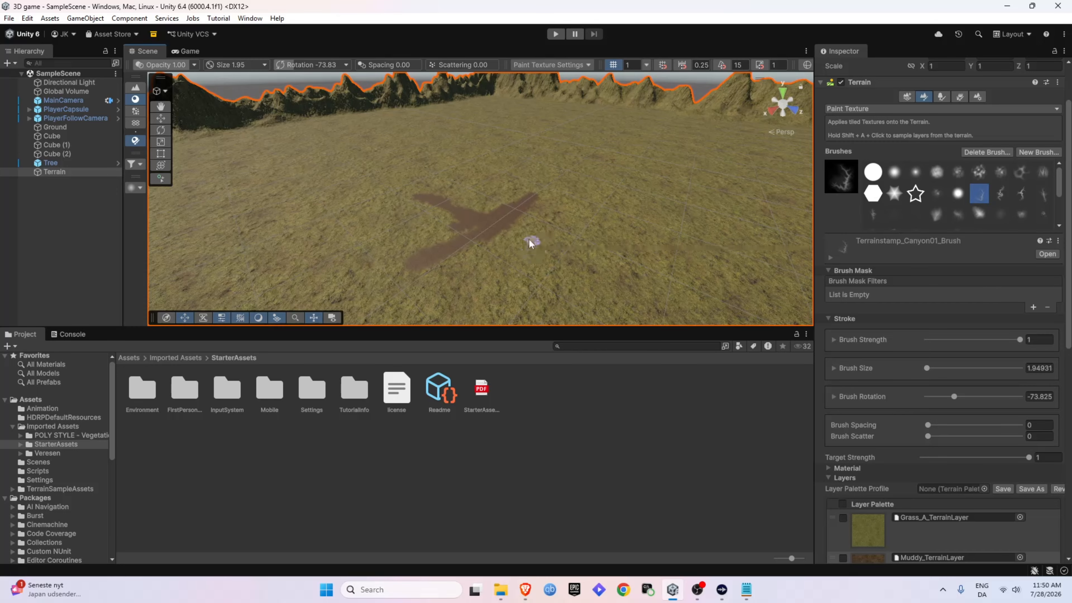
{"action": "mouse_move", "coordinate": [570, 225]}
{"action": "left_mouse_down"}
{"action": "mouse_move", "coordinate": [744, 275]}
{"action": "mouse_move", "coordinate": [759, 217]}
{"action": "mouse_move", "coordinate": [751, 228]}
{"action": "mouse_move", "coordinate": [774, 242]}
{"action": "left_mouse_up"}
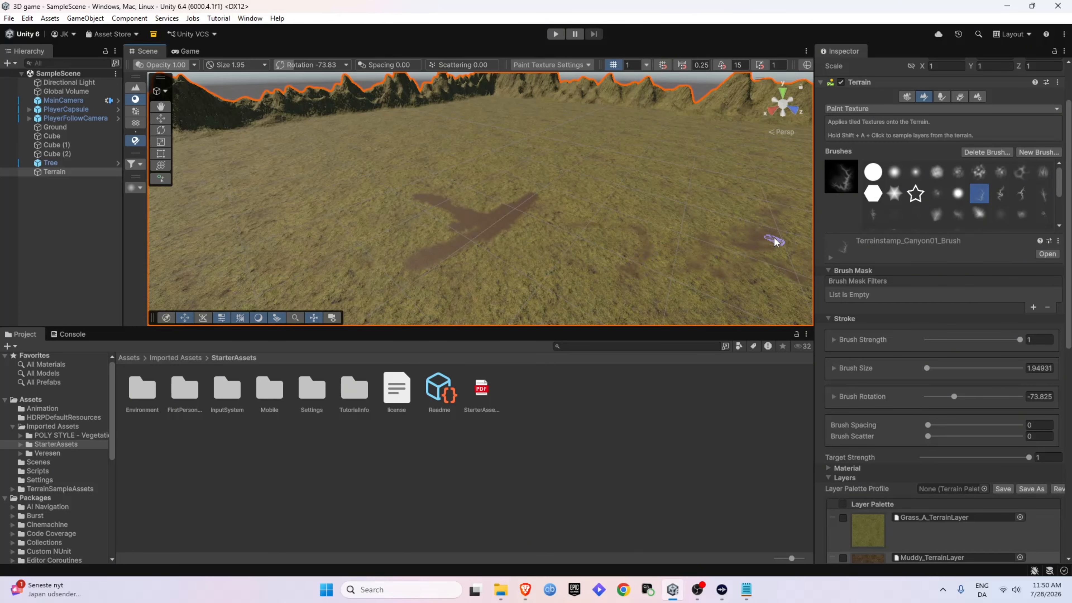
Step: Add Snow_TerrainLayer as the third layer in the terrain's layer palette
{"action": "scroll", "coordinate": [904, 180], "scroll_direction": "up", "scroll_amount": 2}
{"action": "scroll", "coordinate": [916, 317], "scroll_direction": "down", "scroll_amount": 7}
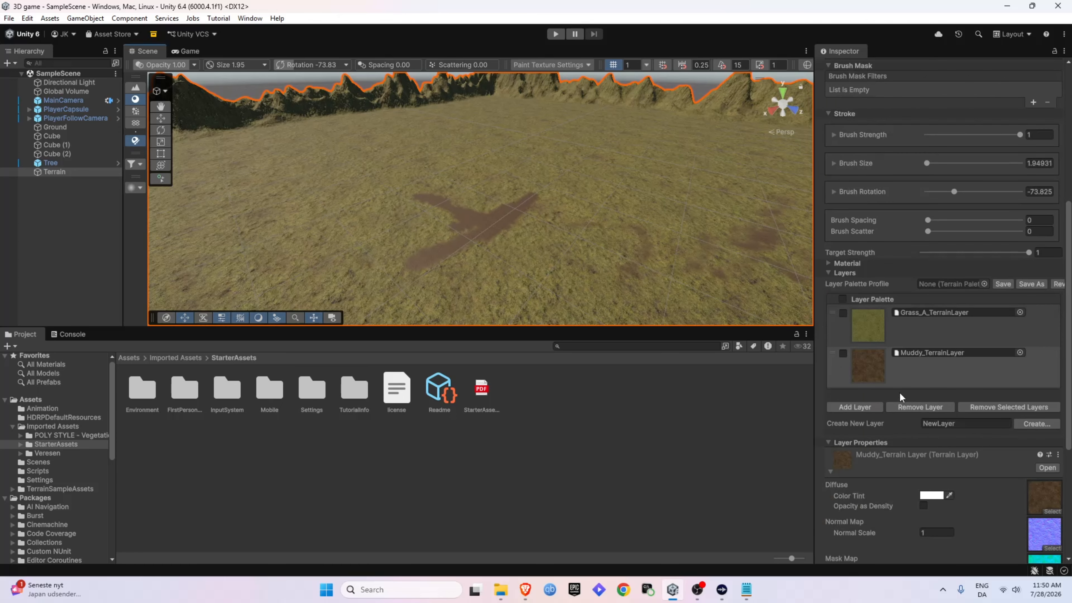
{"action": "left_click", "coordinate": [873, 405]}
{"action": "left_click", "coordinate": [1038, 424]}
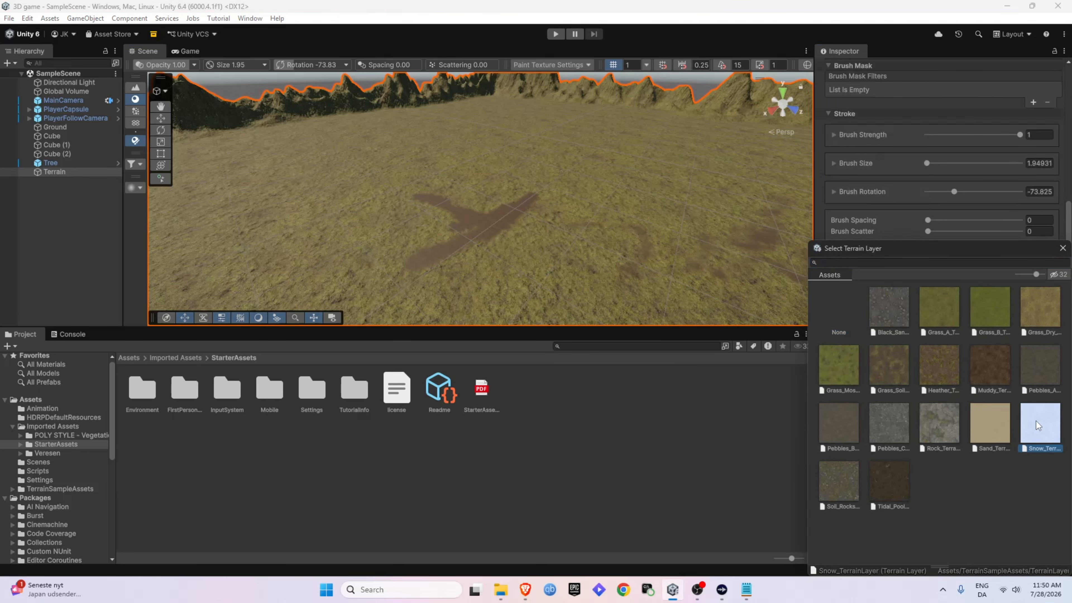
{"action": "double_click", "coordinate": [1036, 422]}
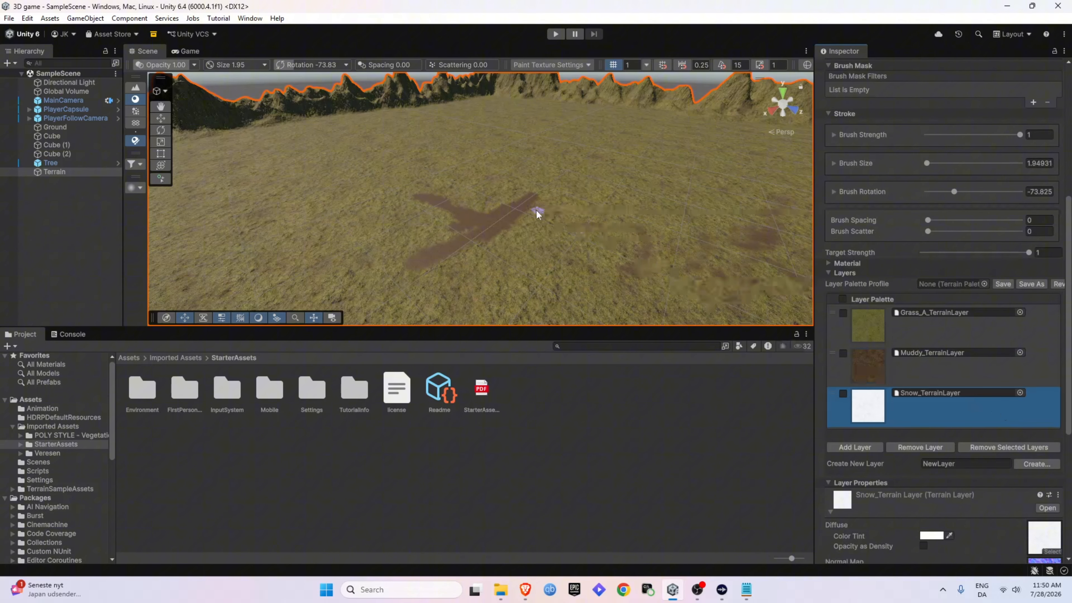
Step: Paint snow on the mountain's highest peak, reducing the brush strength to about 0.2 after undoing a full-strength trial stroke
{"action": "mouse_move", "coordinate": [538, 214]}
{"action": "right_mouse_down"}
{"action": "mouse_move", "coordinate": [517, 158]}
{"action": "mouse_move", "coordinate": [564, 210]}
{"action": "mouse_move", "coordinate": [561, 247]}
{"action": "mouse_move", "coordinate": [456, 192]}
{"action": "right_mouse_up"}
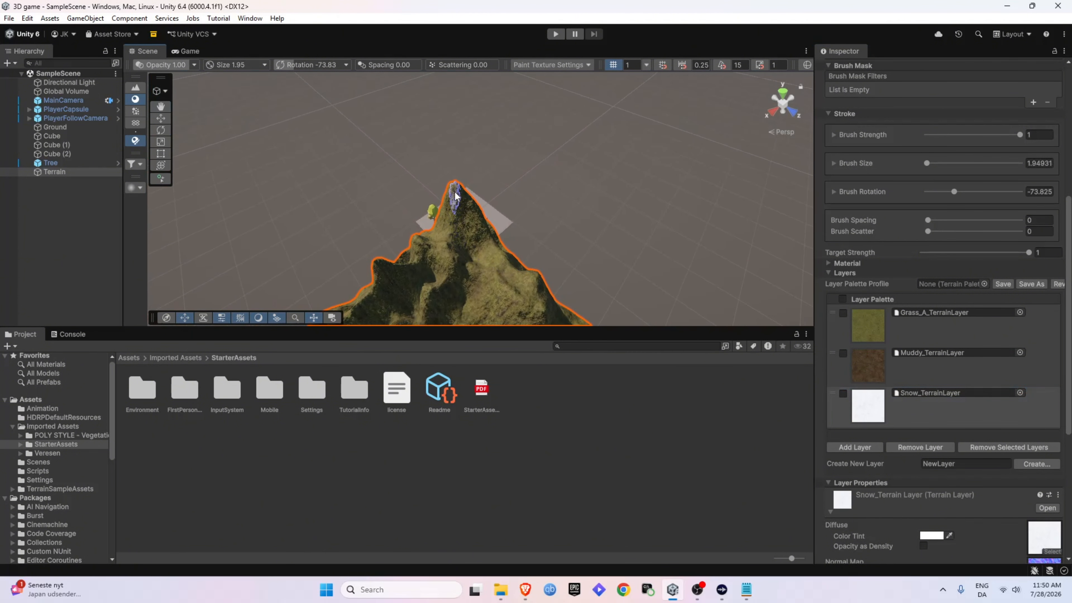
{"action": "left_click_drag", "start_coordinate": [455, 190], "coordinate": [469, 213]}
{"action": "key", "text": "ctrl+z"}
{"action": "scroll", "coordinate": [934, 248], "scroll_direction": "up", "scroll_amount": 3}
{"action": "left_click_drag", "start_coordinate": [1020, 195], "coordinate": [945, 195]}
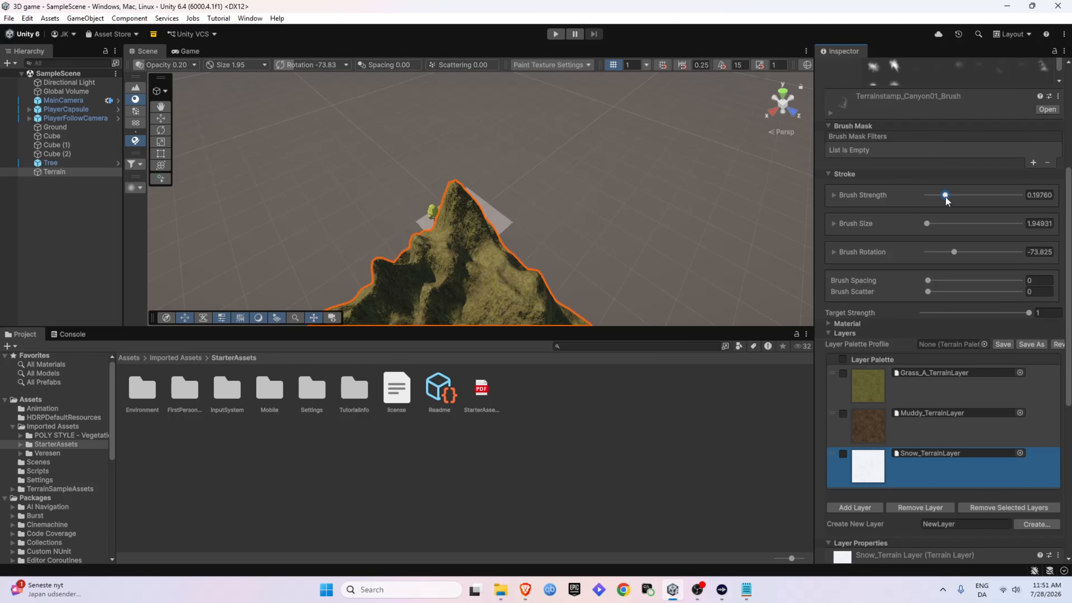
{"action": "mouse_move", "coordinate": [458, 190]}
{"action": "left_mouse_down"}
{"action": "mouse_move", "coordinate": [466, 196]}
{"action": "mouse_move", "coordinate": [445, 215]}
{"action": "left_mouse_up"}
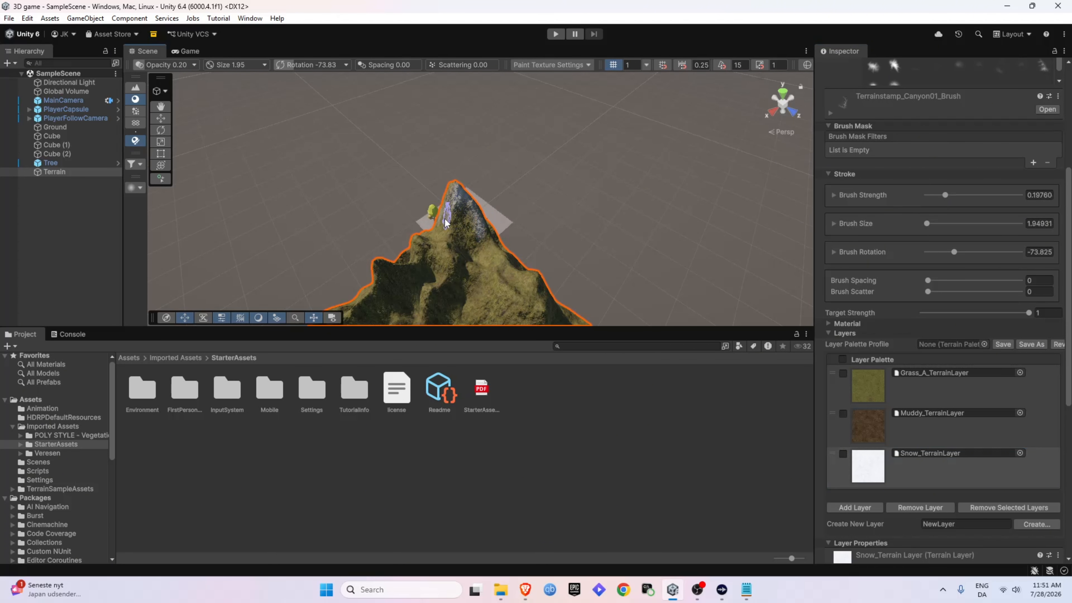
Step: Extend the snow with light strokes over the lower peak and along the adjoining ridge crest
{"action": "left_click", "coordinate": [389, 258]}
{"action": "left_click", "coordinate": [415, 247]}
{"action": "left_click_drag", "start_coordinate": [396, 267], "coordinate": [442, 244]}
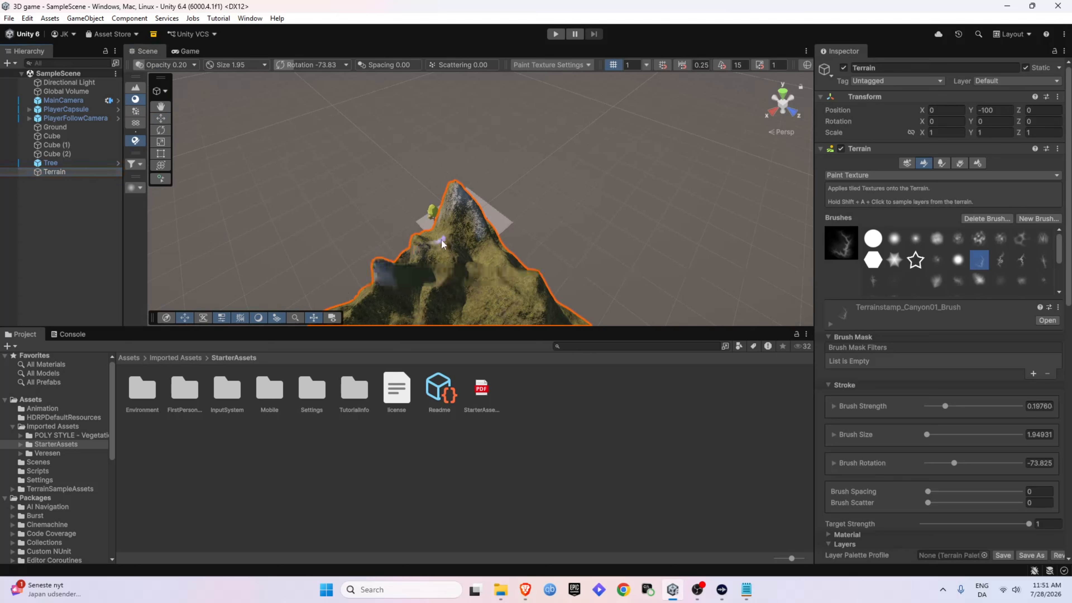
{"action": "left_click_drag", "start_coordinate": [540, 295], "coordinate": [690, 300], "text": "alt"}
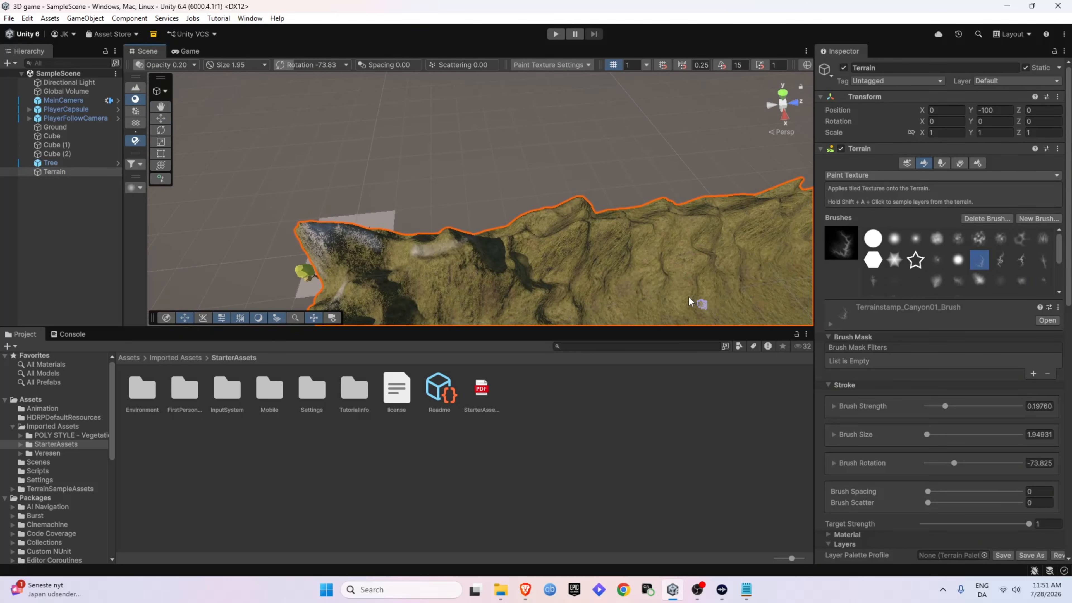
{"action": "left_click_drag", "start_coordinate": [549, 228], "coordinate": [436, 258]}
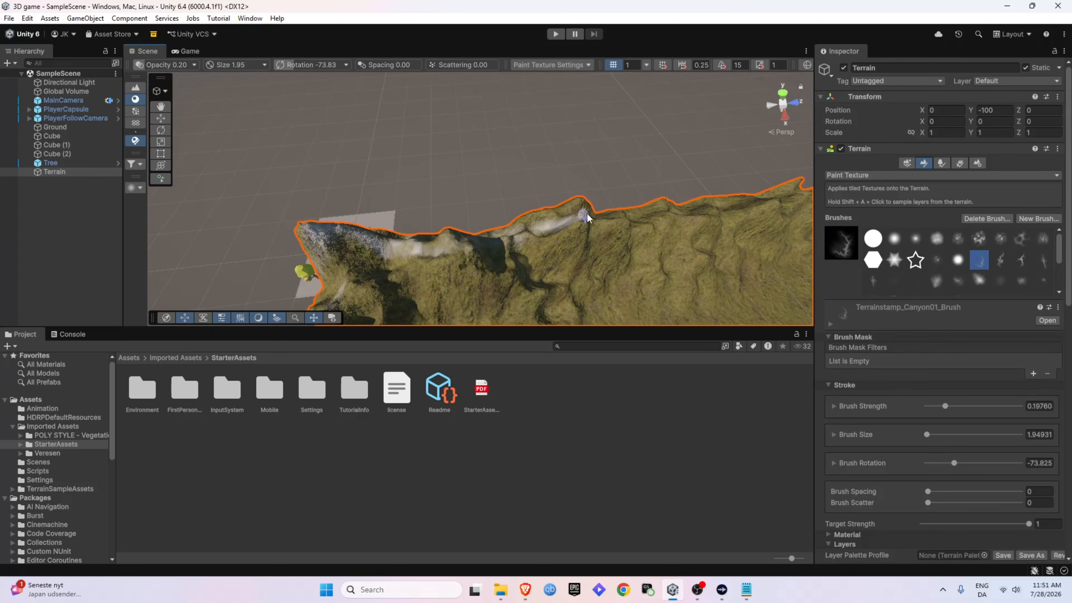
{"action": "left_click_drag", "start_coordinate": [571, 220], "coordinate": [617, 201], "text": "alt"}
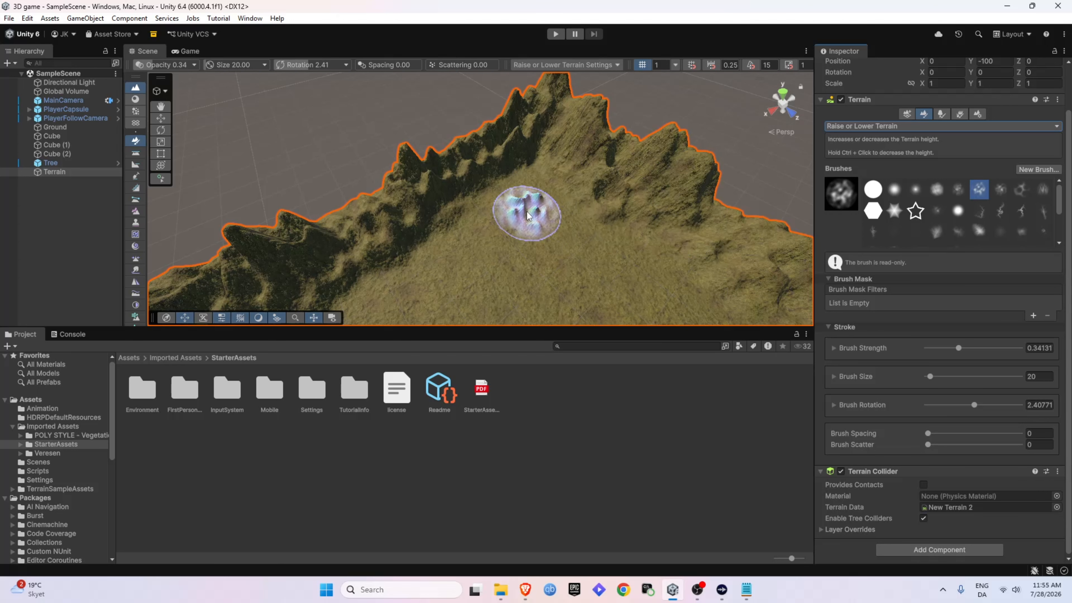
Step: Raise the corner mountains into tall jagged peaks with the size 20 noise brush, and undo the last overgrown stroke
{"action": "mouse_move", "coordinate": [580, 219]}
{"action": "left_mouse_down"}
{"action": "mouse_move", "coordinate": [555, 231]}
{"action": "mouse_move", "coordinate": [563, 162]}
{"action": "left_mouse_up"}
{"action": "left_click_drag", "start_coordinate": [563, 162], "coordinate": [531, 169]}
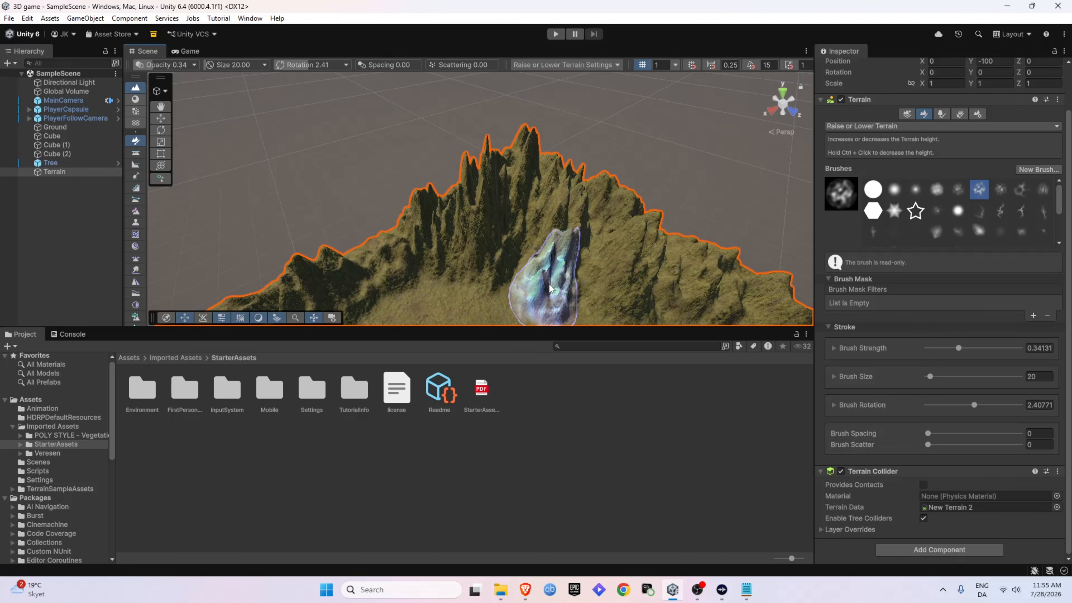
{"action": "mouse_move", "coordinate": [608, 287]}
{"action": "right_mouse_down"}
{"action": "mouse_move", "coordinate": [658, 327]}
{"action": "mouse_move", "coordinate": [645, 304]}
{"action": "right_mouse_up"}
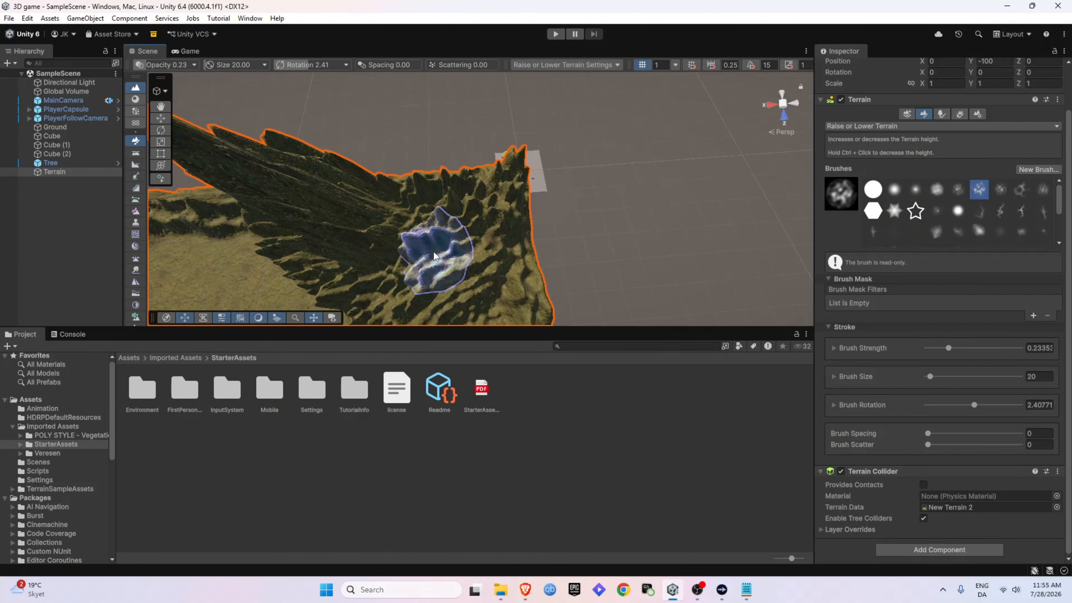
{"action": "key", "text": "ctrl+z"}
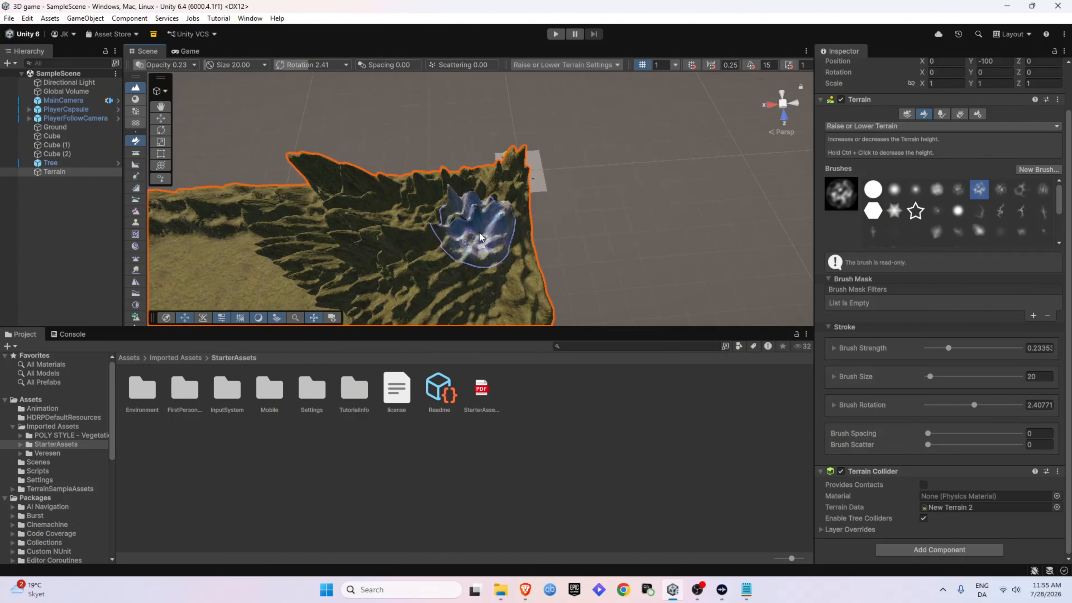
{"action": "left_click_drag", "start_coordinate": [569, 279], "coordinate": [493, 241], "text": "alt"}
{"action": "right_click_drag", "start_coordinate": [493, 242], "coordinate": [491, 209]}
{"action": "right_click_drag", "start_coordinate": [490, 209], "coordinate": [561, 211]}
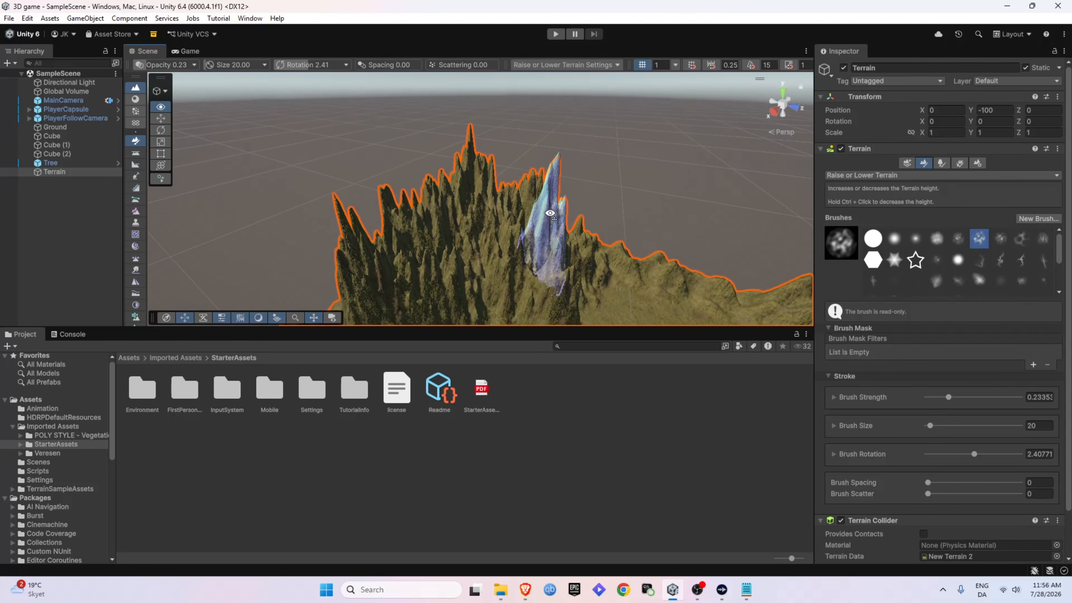
Step: Switch the terrain tool to Paint Texture and add Rock_TerrainLayer as the third layer
{"action": "left_click", "coordinate": [869, 175]}
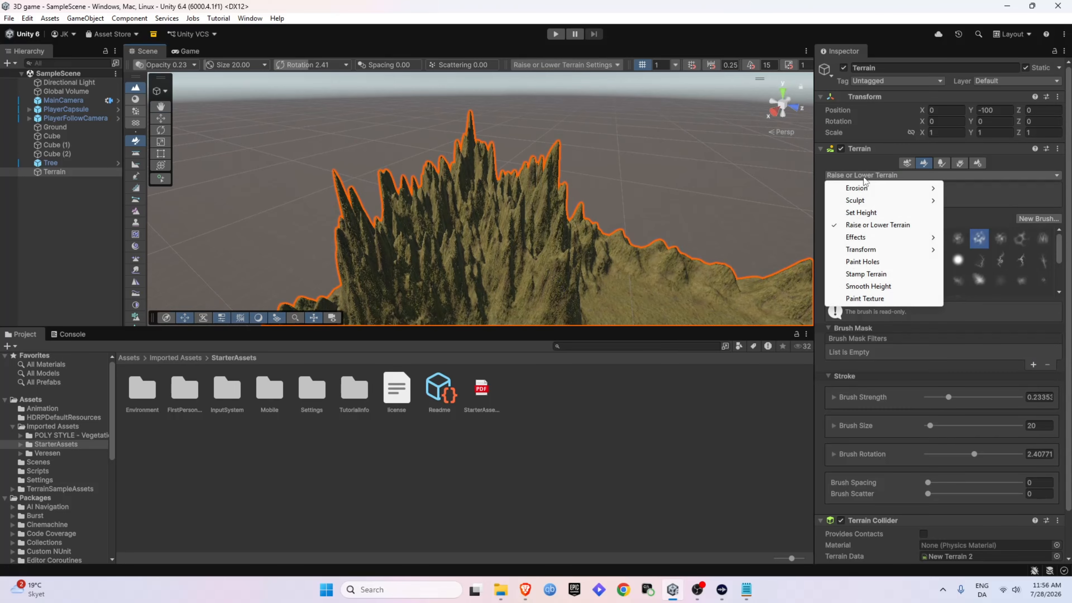
{"action": "left_click", "coordinate": [869, 299]}
{"action": "scroll", "coordinate": [939, 379], "scroll_direction": "down", "scroll_amount": 5}
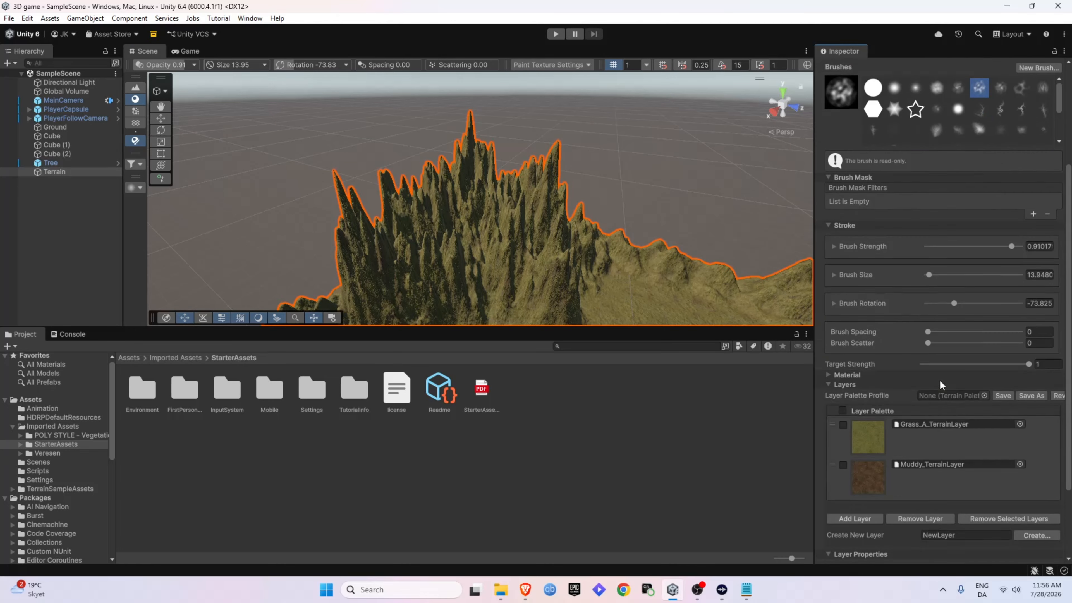
{"action": "left_click", "coordinate": [869, 487]}
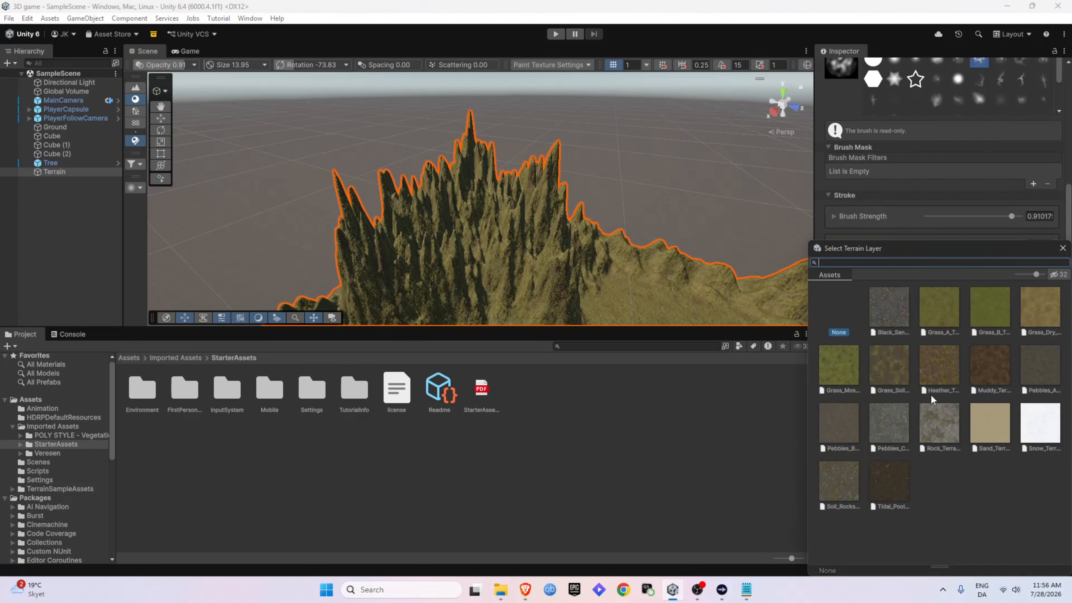
{"action": "double_click", "coordinate": [935, 427]}
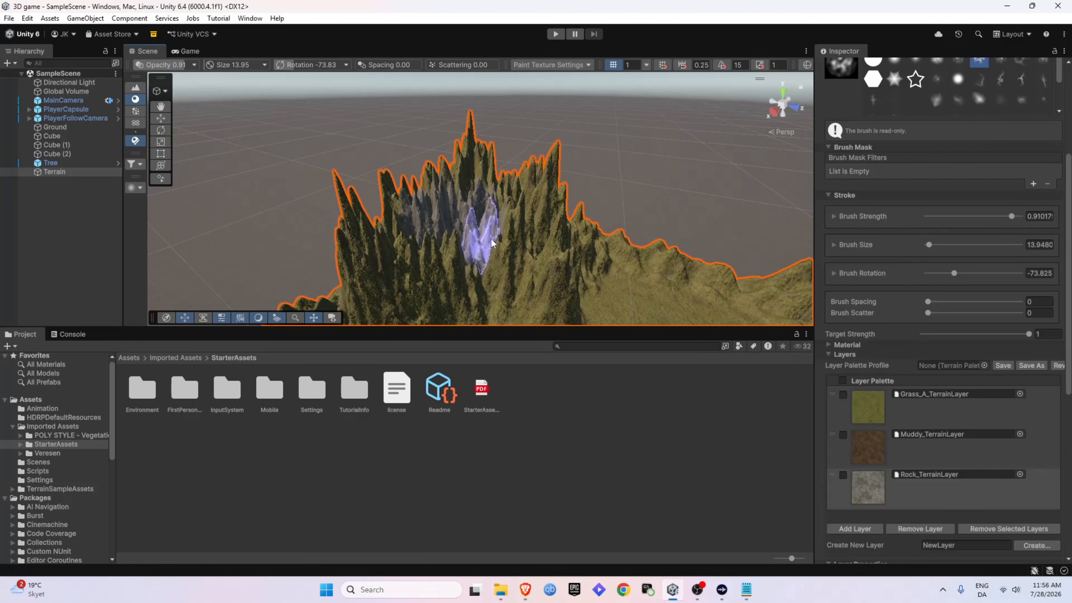
Step: Paint the rock texture over the faces of the tall jagged mountain
{"action": "mouse_move", "coordinate": [335, 208]}
{"action": "left_mouse_down"}
{"action": "mouse_move", "coordinate": [567, 249]}
{"action": "mouse_move", "coordinate": [478, 197]}
{"action": "mouse_move", "coordinate": [491, 169]}
{"action": "mouse_move", "coordinate": [407, 240]}
{"action": "left_mouse_up"}
{"action": "scroll", "coordinate": [478, 197], "scroll_direction": "up", "scroll_amount": 3}
{"action": "scroll", "coordinate": [484, 211], "scroll_direction": "down", "scroll_amount": 3}
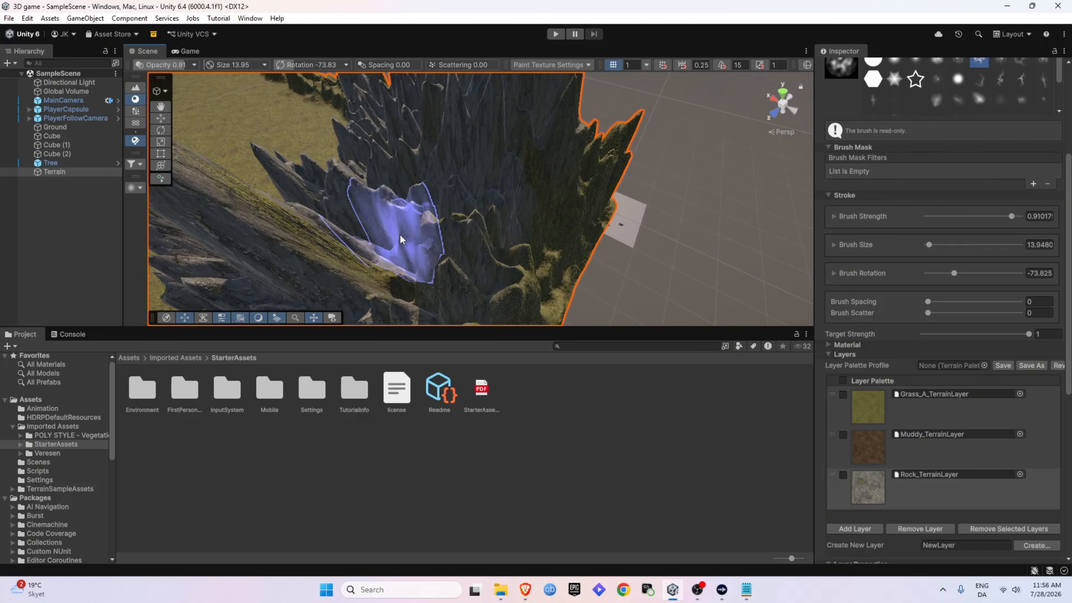
{"action": "mouse_move", "coordinate": [522, 180]}
{"action": "left_mouse_down", "text": "alt"}
{"action": "mouse_move", "coordinate": [431, 110]}
{"action": "mouse_move", "coordinate": [371, 110]}
{"action": "mouse_move", "coordinate": [507, 150]}
{"action": "left_mouse_up", "text": "alt"}
{"action": "mouse_move", "coordinate": [329, 190]}
{"action": "left_mouse_down"}
{"action": "mouse_move", "coordinate": [422, 244]}
{"action": "mouse_move", "coordinate": [612, 270]}
{"action": "mouse_move", "coordinate": [586, 280]}
{"action": "mouse_move", "coordinate": [491, 175]}
{"action": "left_mouse_up"}
Step: Set the brush strength to about 0.75 and paint rock down the mountain and along the surrounding ridges
{"action": "key", "text": "a"}
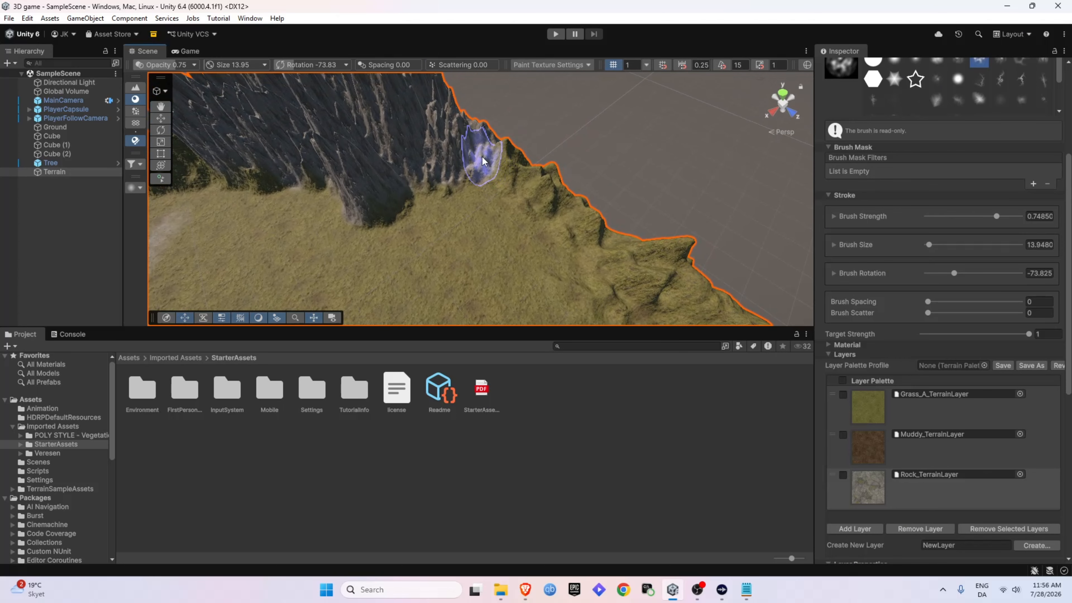
{"action": "mouse_move", "coordinate": [484, 157]}
{"action": "right_mouse_down"}
{"action": "mouse_move", "coordinate": [785, 147]}
{"action": "mouse_move", "coordinate": [544, 160]}
{"action": "mouse_move", "coordinate": [557, 163]}
{"action": "right_mouse_up"}
{"action": "left_click_drag", "start_coordinate": [426, 163], "coordinate": [625, 224]}
{"action": "mouse_move", "coordinate": [625, 224]}
{"action": "left_mouse_down", "text": "alt"}
{"action": "mouse_move", "coordinate": [823, 253]}
{"action": "mouse_move", "coordinate": [729, 220]}
{"action": "mouse_move", "coordinate": [280, 234]}
{"action": "mouse_move", "coordinate": [434, 169]}
{"action": "mouse_move", "coordinate": [617, 119]}
{"action": "mouse_move", "coordinate": [565, 163]}
{"action": "mouse_move", "coordinate": [644, 204]}
{"action": "mouse_move", "coordinate": [660, 175]}
{"action": "mouse_move", "coordinate": [474, 144]}
{"action": "mouse_move", "coordinate": [618, 163]}
{"action": "mouse_move", "coordinate": [476, 264]}
{"action": "mouse_move", "coordinate": [407, 156]}
{"action": "mouse_move", "coordinate": [383, 163]}
{"action": "mouse_move", "coordinate": [299, 253]}
{"action": "mouse_move", "coordinate": [540, 108]}
{"action": "mouse_move", "coordinate": [608, 141]}
{"action": "mouse_move", "coordinate": [562, 121]}
{"action": "mouse_move", "coordinate": [567, 105]}
{"action": "left_mouse_up", "text": "alt"}
{"action": "right_click_drag", "start_coordinate": [568, 106], "coordinate": [414, 129]}
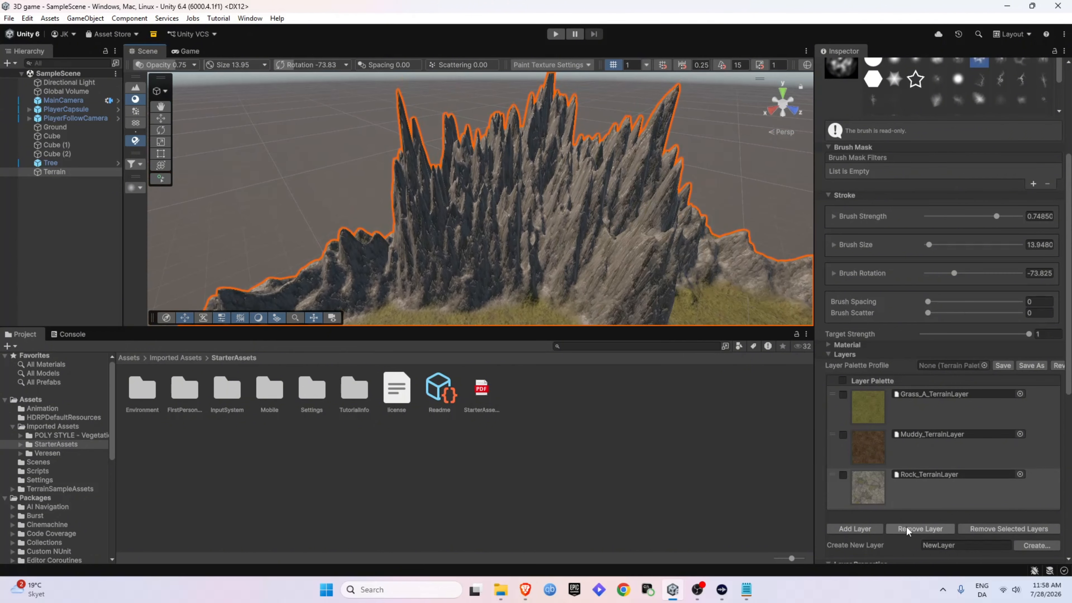
Step: Add Snow_TerrainLayer as the fourth layer and set the brush to a strength of about 0.04 and size 2
{"action": "left_click", "coordinate": [869, 530]}
{"action": "double_click", "coordinate": [1037, 437]}
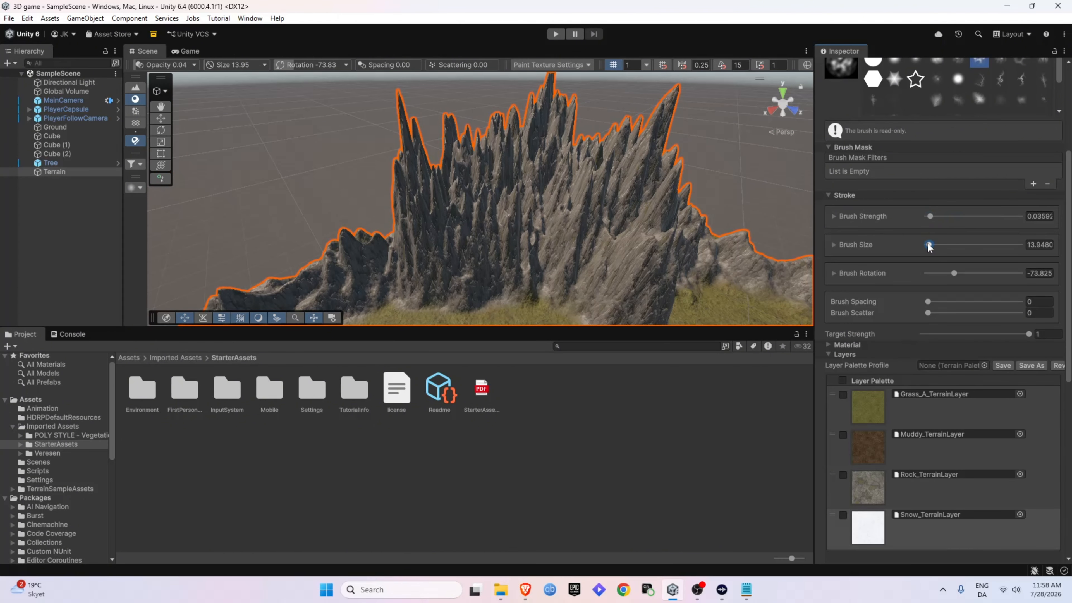
{"action": "scroll", "coordinate": [626, 257], "scroll_direction": "down", "scroll_amount": 5}
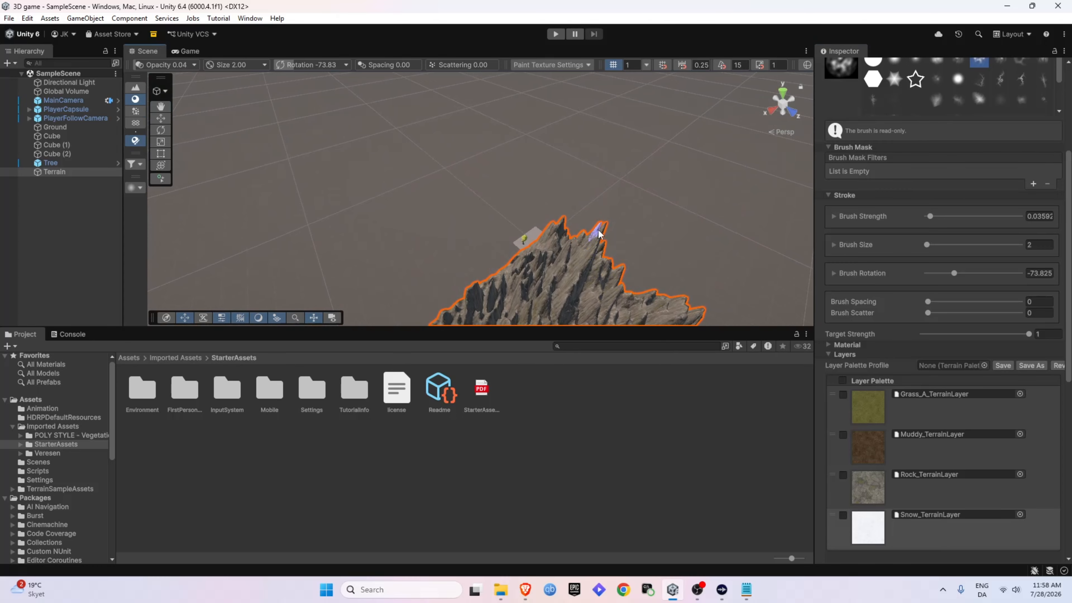
Step: Try to dab snow onto the jagged mountain's peak, reselect the terrain and check the mountain from several sides
{"action": "left_click", "coordinate": [544, 244]}
{"action": "left_click", "coordinate": [54, 172]}
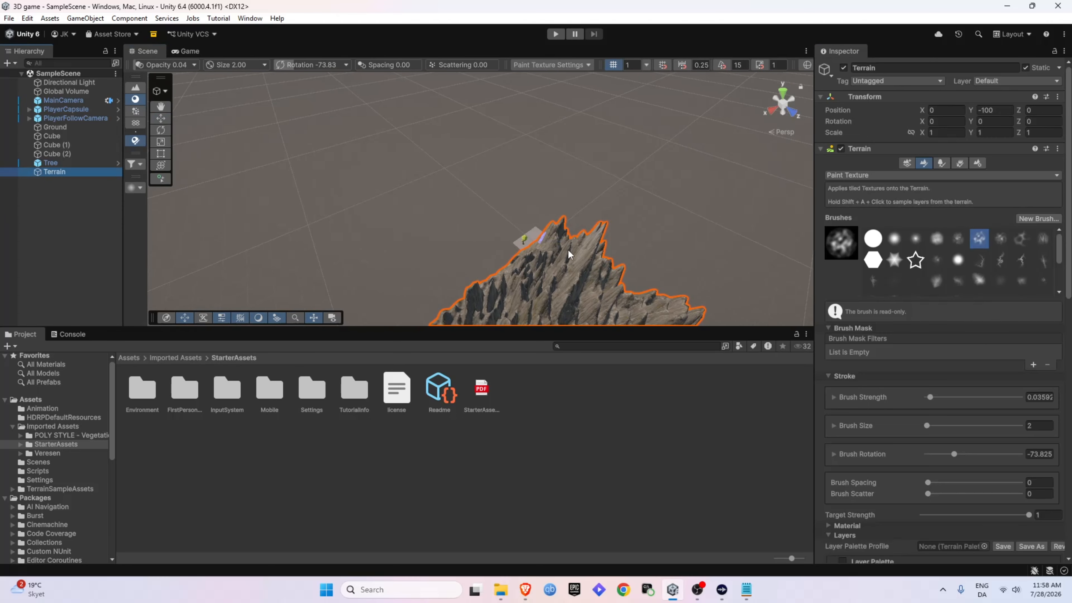
{"action": "left_click_drag", "start_coordinate": [599, 235], "coordinate": [387, 234], "text": "alt"}
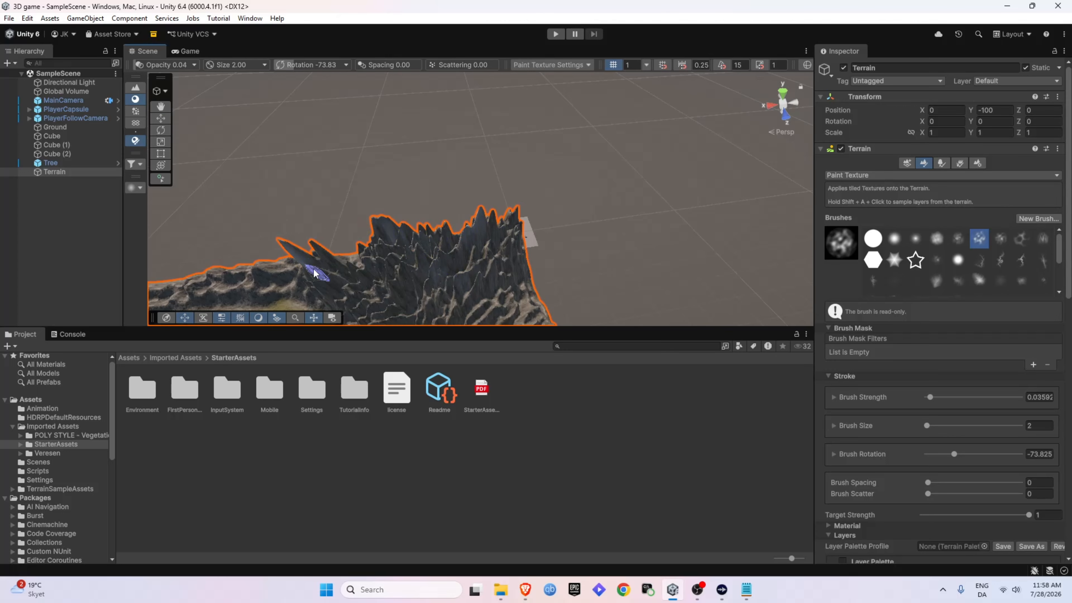
{"action": "mouse_move", "coordinate": [313, 272]}
{"action": "left_mouse_down", "text": "alt"}
{"action": "mouse_move", "coordinate": [557, 275]}
{"action": "mouse_move", "coordinate": [450, 202]}
{"action": "left_mouse_up", "text": "alt"}
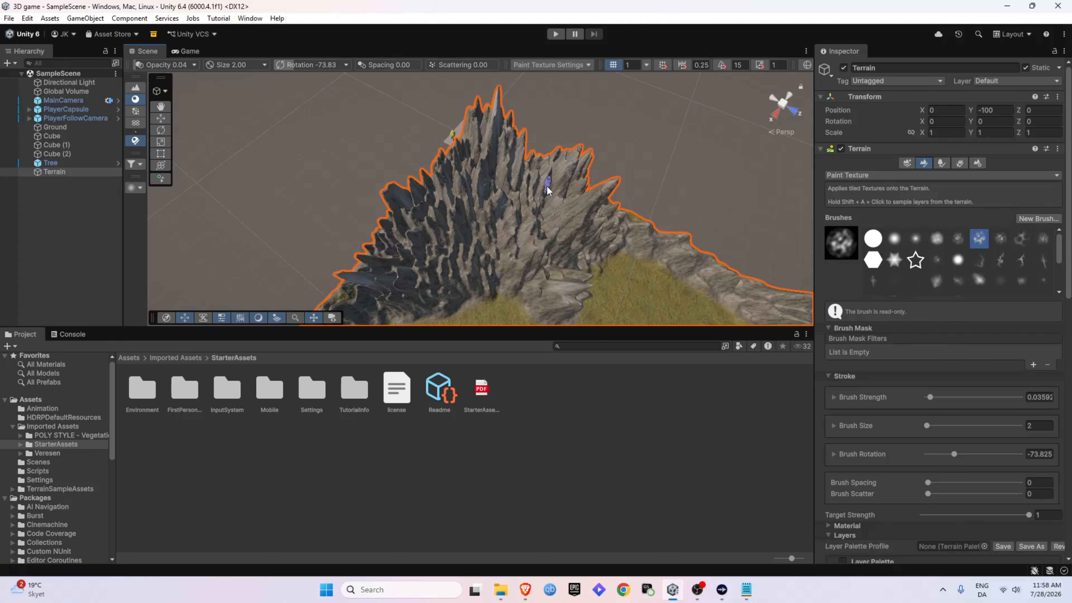
{"action": "mouse_move", "coordinate": [547, 191]}
{"action": "left_mouse_down", "text": "alt"}
{"action": "mouse_move", "coordinate": [486, 181]}
{"action": "mouse_move", "coordinate": [416, 129]}
{"action": "left_mouse_up", "text": "alt"}
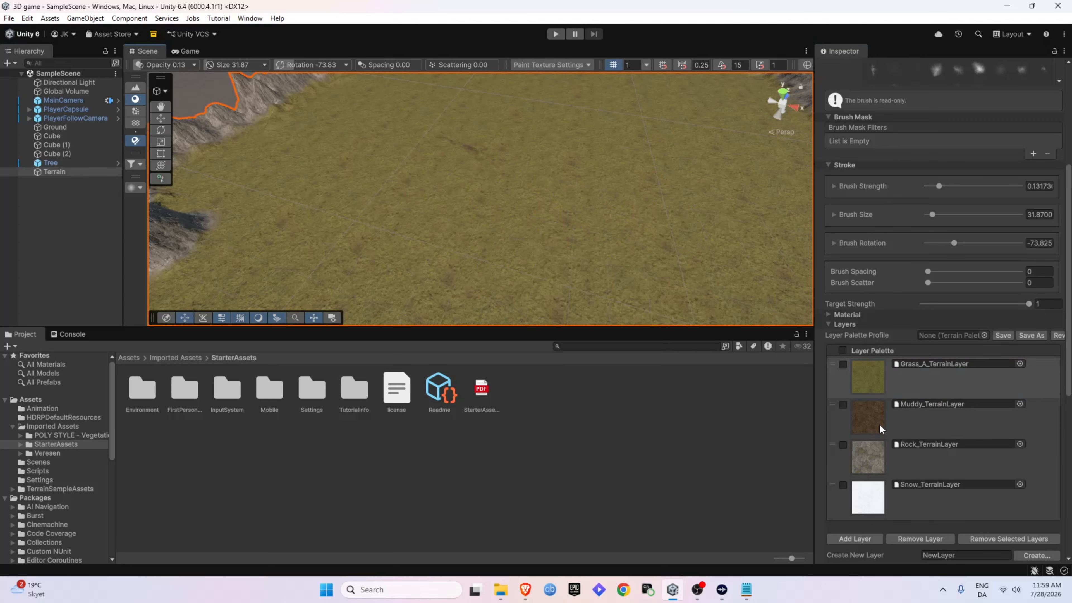
Step: Choose Muddy_TerrainLayer with the streaked brush at the end of the first brush row, and undo a trial stroke on the grass
{"action": "left_click", "coordinate": [882, 419]}
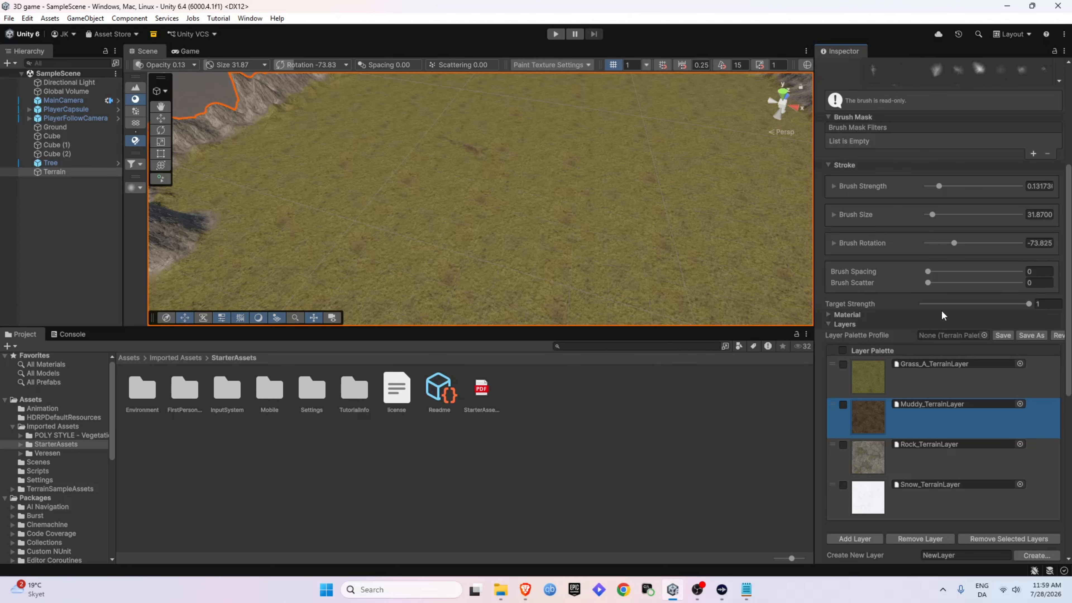
{"action": "scroll", "coordinate": [979, 303], "scroll_direction": "up", "scroll_amount": 3}
{"action": "left_click", "coordinate": [1043, 148]}
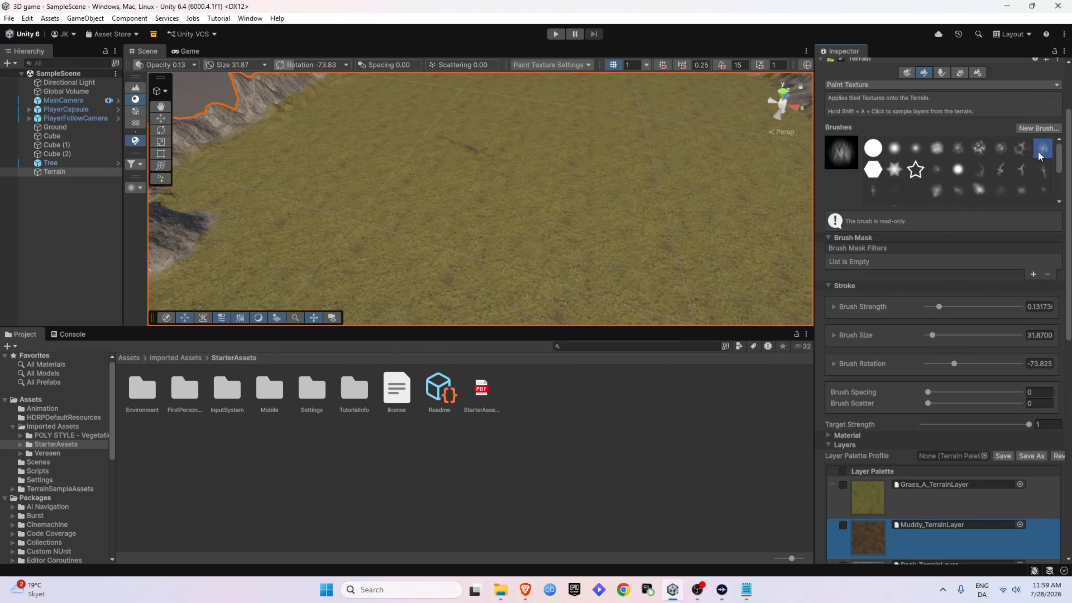
{"action": "left_click_drag", "start_coordinate": [573, 229], "coordinate": [644, 249]}
{"action": "key", "text": "ctrl+z"}
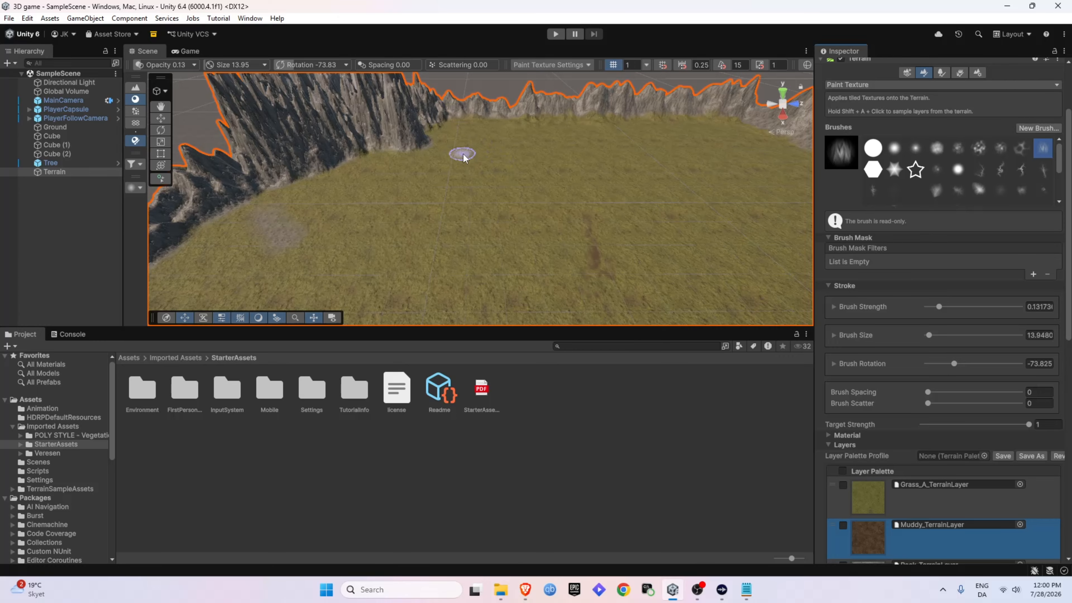
Step: Paint faint mud patches on the grass below the rocky mountain with a brush size of about 13.95
{"action": "mouse_move", "coordinate": [441, 201]}
{"action": "right_mouse_down"}
{"action": "mouse_move", "coordinate": [398, 160]}
{"action": "mouse_move", "coordinate": [412, 162]}
{"action": "right_mouse_up"}
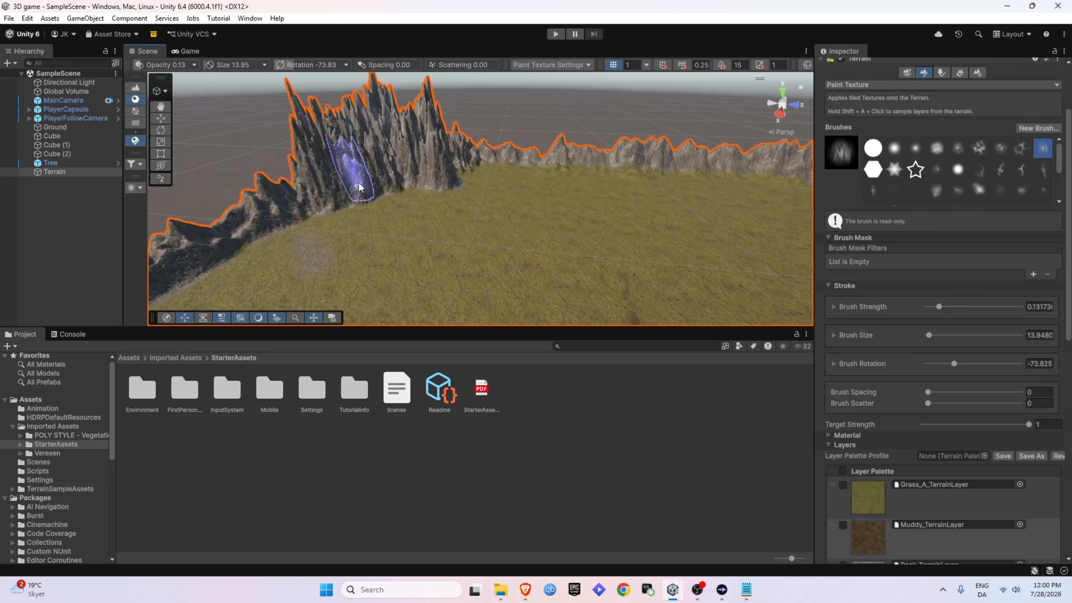
{"action": "mouse_move", "coordinate": [494, 207]}
{"action": "left_mouse_down"}
{"action": "mouse_move", "coordinate": [503, 222]}
{"action": "mouse_move", "coordinate": [381, 251]}
{"action": "mouse_move", "coordinate": [447, 250]}
{"action": "mouse_move", "coordinate": [412, 264]}
{"action": "left_mouse_up"}
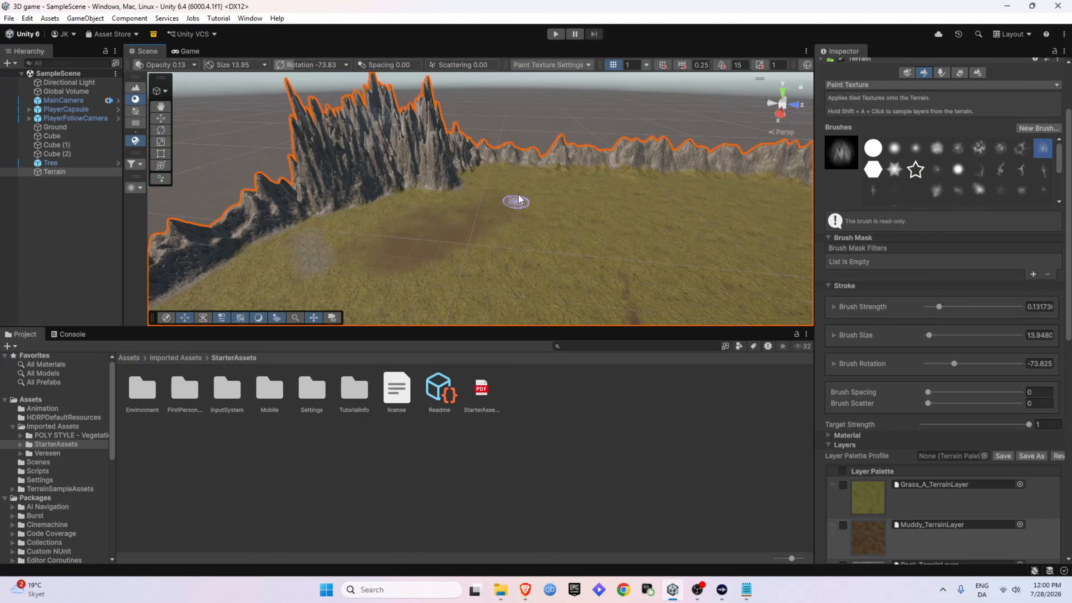
{"action": "mouse_move", "coordinate": [511, 187]}
{"action": "left_mouse_down"}
{"action": "mouse_move", "coordinate": [364, 256]}
{"action": "mouse_move", "coordinate": [376, 269]}
{"action": "mouse_move", "coordinate": [318, 232]}
{"action": "mouse_move", "coordinate": [358, 249]}
{"action": "left_mouse_up"}
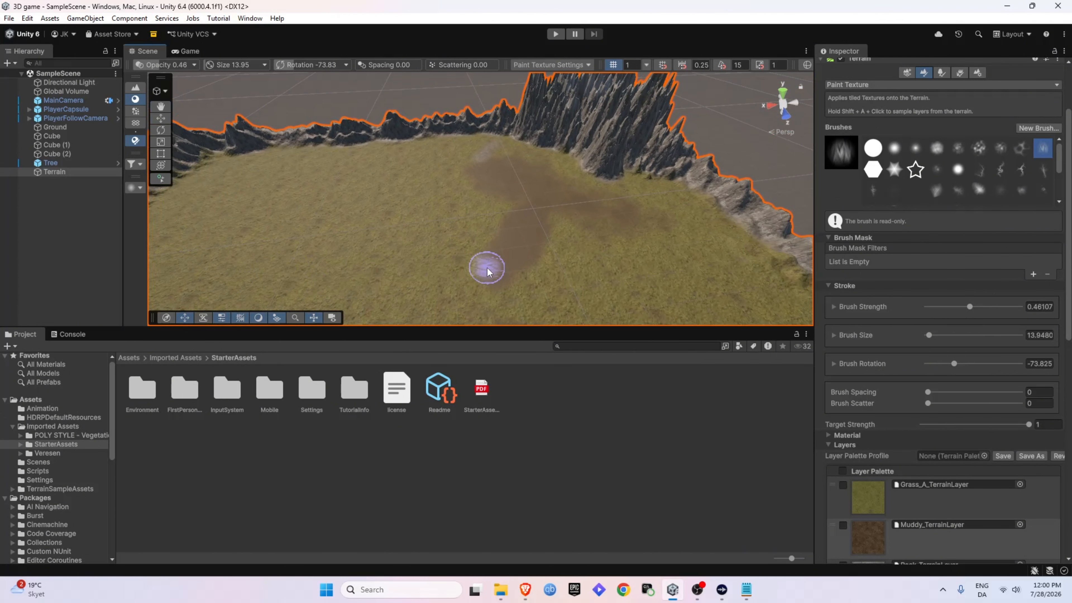
Step: Set the brush strength to about 0.46 and paint branching mud paths across the grass that end in wide mud patches
{"action": "mouse_move", "coordinate": [487, 270]}
{"action": "left_mouse_down"}
{"action": "mouse_move", "coordinate": [359, 242]}
{"action": "mouse_move", "coordinate": [460, 265]}
{"action": "left_mouse_up"}
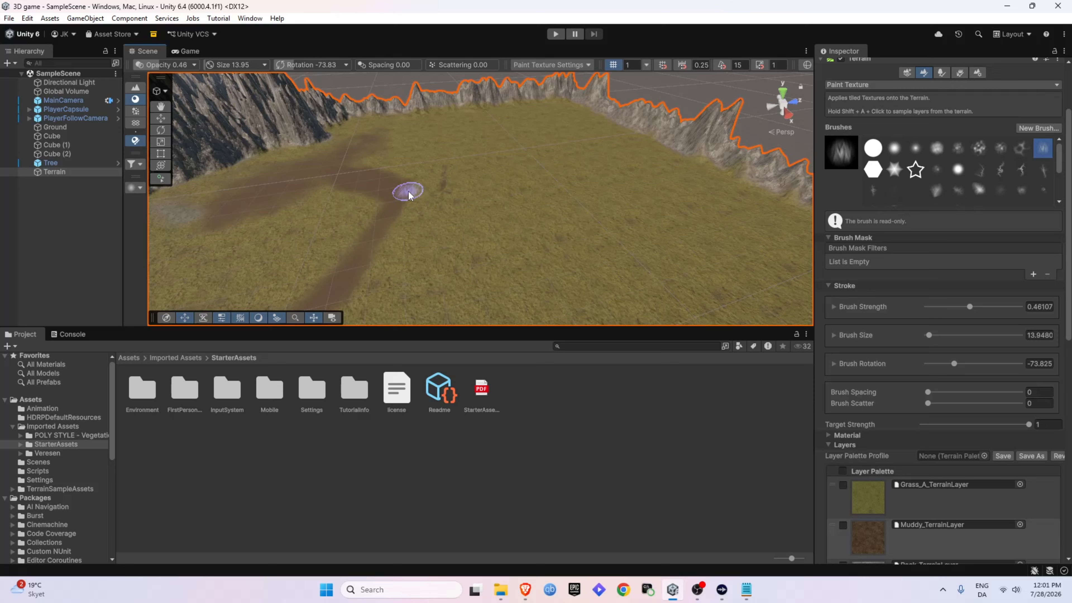
{"action": "left_click_drag", "start_coordinate": [408, 195], "coordinate": [550, 182]}
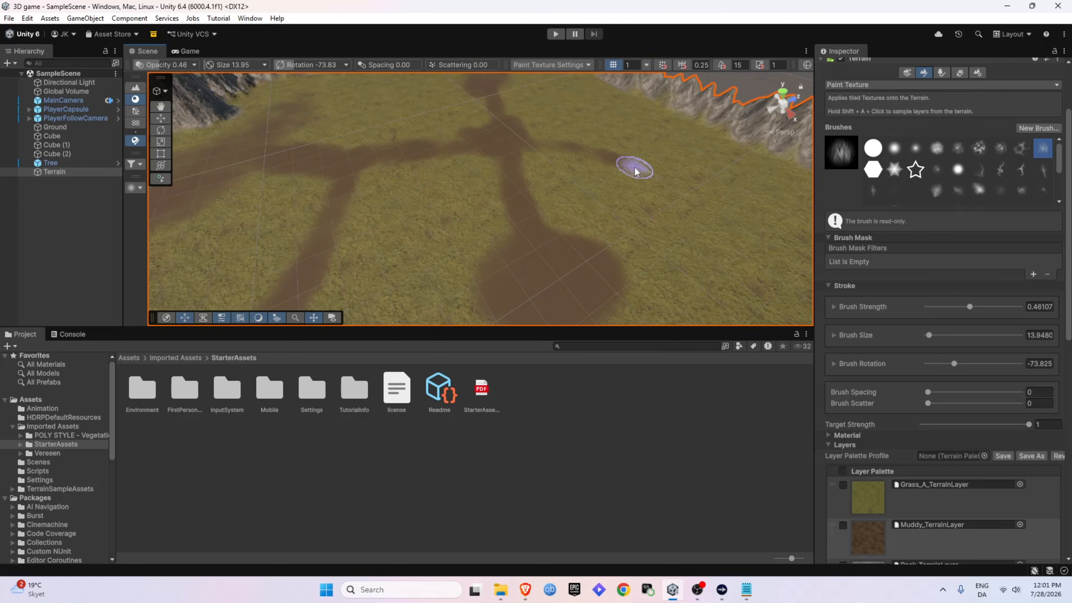
{"action": "mouse_move", "coordinate": [634, 168]}
{"action": "left_mouse_down"}
{"action": "mouse_move", "coordinate": [445, 150]}
{"action": "mouse_move", "coordinate": [492, 144]}
{"action": "mouse_move", "coordinate": [139, 191]}
{"action": "mouse_move", "coordinate": [182, 203]}
{"action": "left_mouse_up"}
{"action": "left_click_drag", "start_coordinate": [496, 208], "coordinate": [154, 165], "text": "alt"}
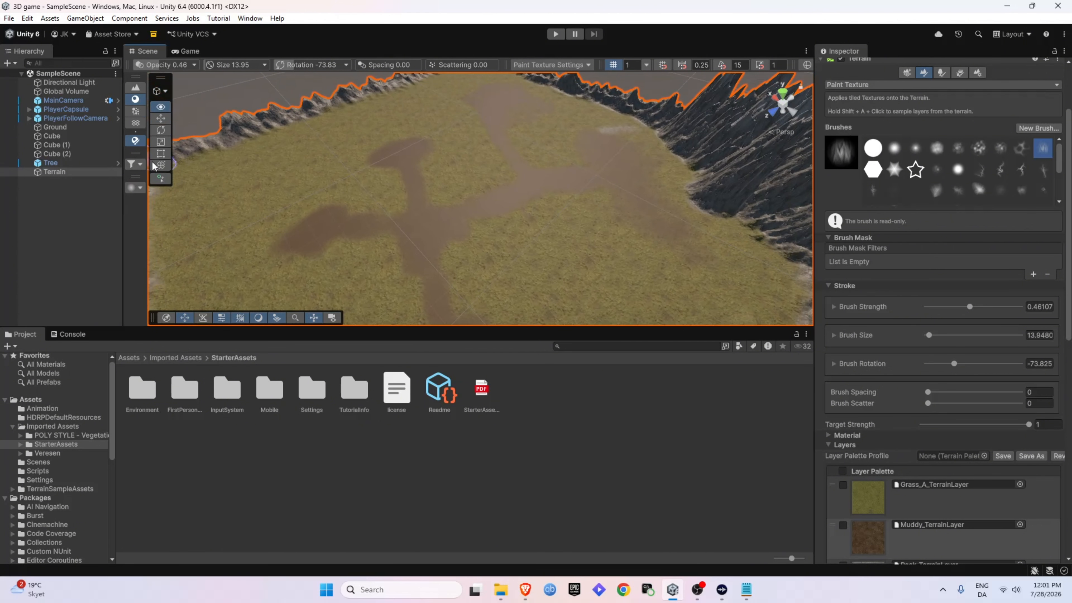